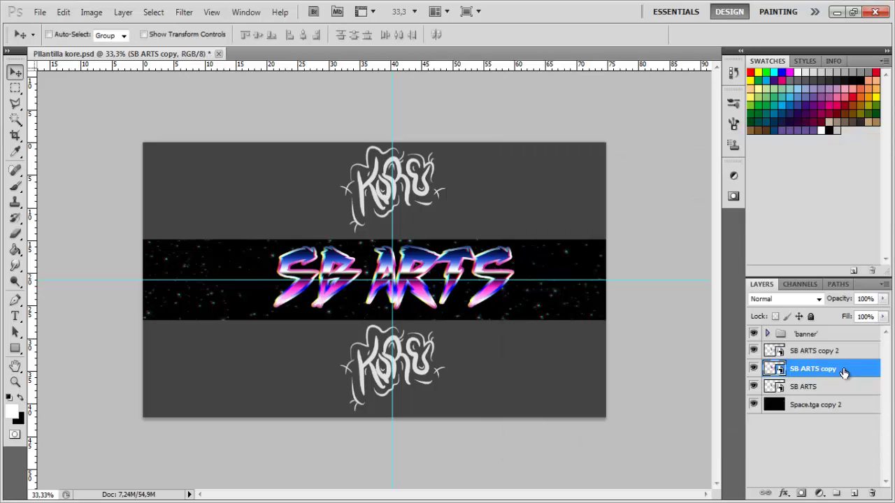
Step: Try the Screen blend mode on the SB ARTS copy 2 layer and return it to Normal
click(811, 351)
click(783, 298)
click(779, 126)
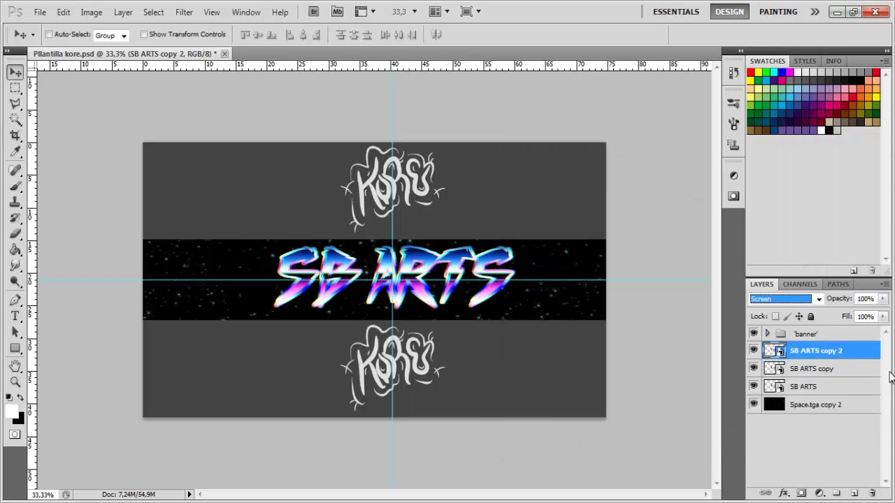
click(783, 299)
click(779, 7)
Step: Compare the original SB ARTS lettering with its two copies hidden and shown
mouse_move(804, 387)
mouse_down()
mouse_move(803, 345)
mouse_move(805, 393)
mouse_up()
click(811, 367)
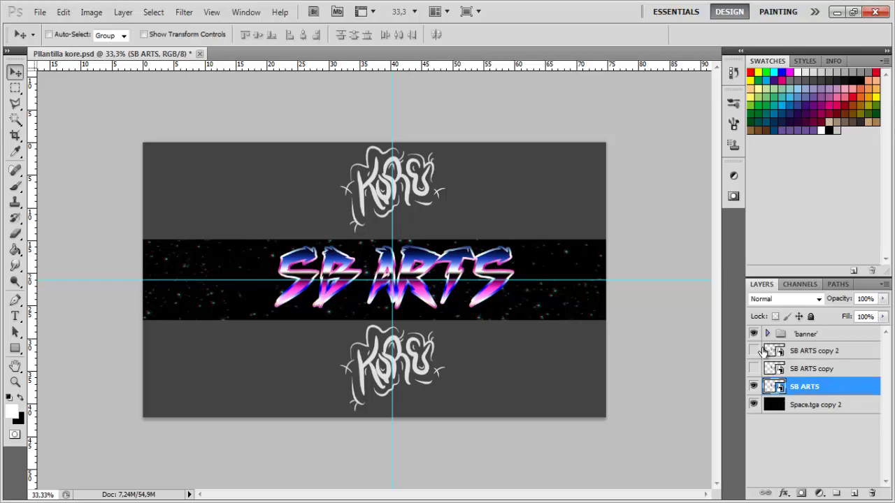
click(815, 369)
click(830, 351)
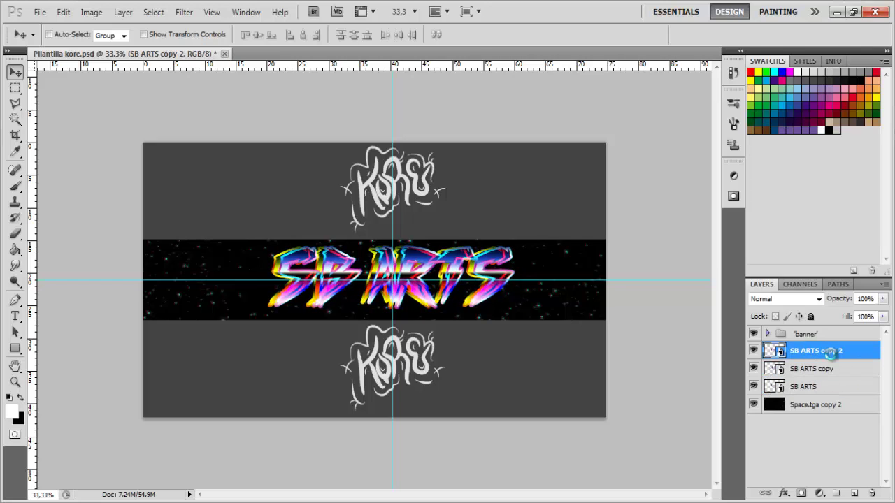
click(821, 371)
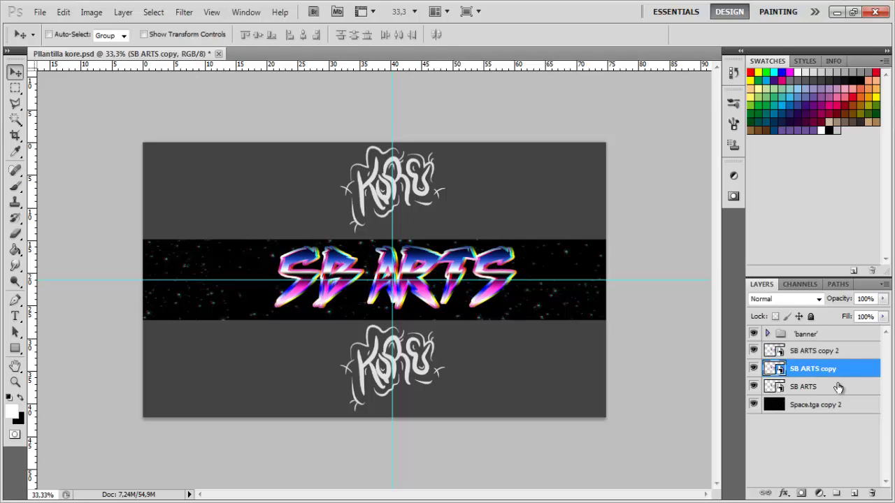
Step: Replace the two SB ARTS copies with fresh duplicates of the original SB ARTS layer
shift+click(813, 353)
key(Delete)
key(ctrl+j)
click(91, 12)
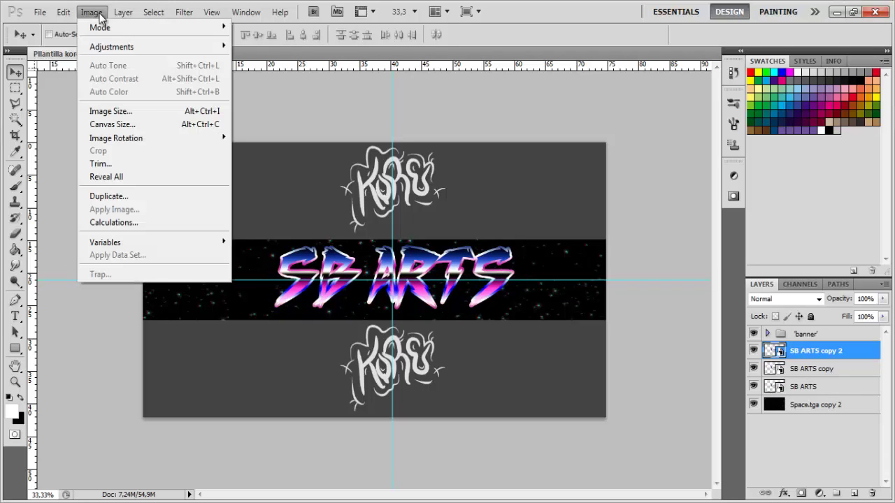
mouse_move(155, 28)
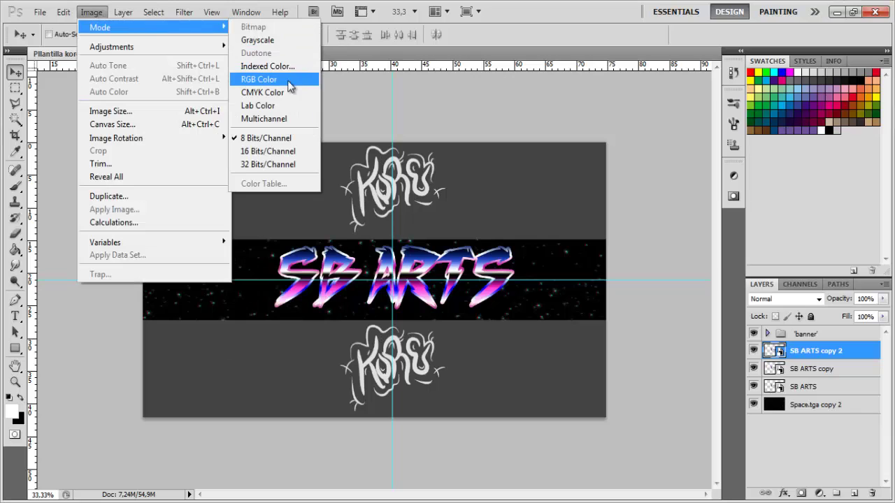
click(288, 81)
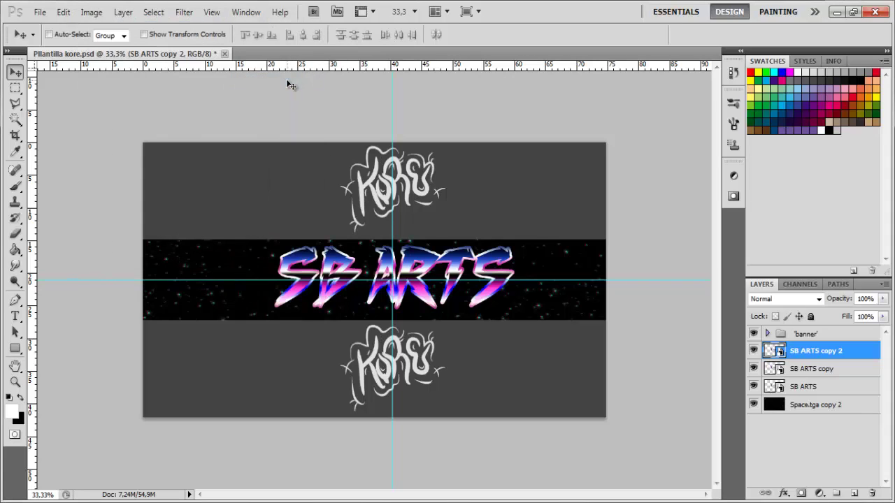
click(64, 12)
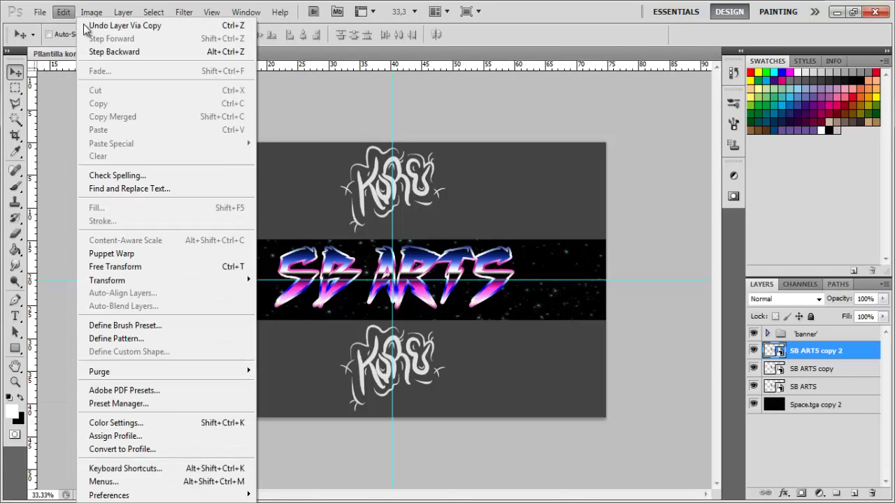
mouse_move(91, 12)
mouse_move(100, 27)
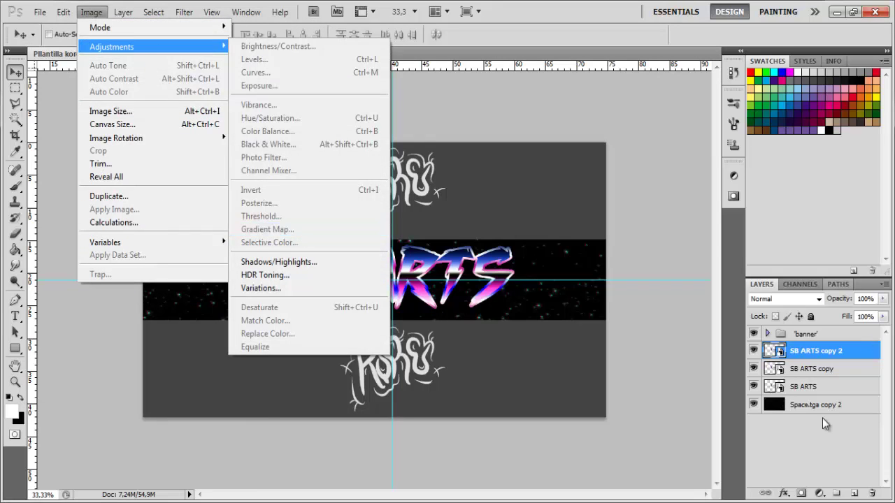
click(125, 12)
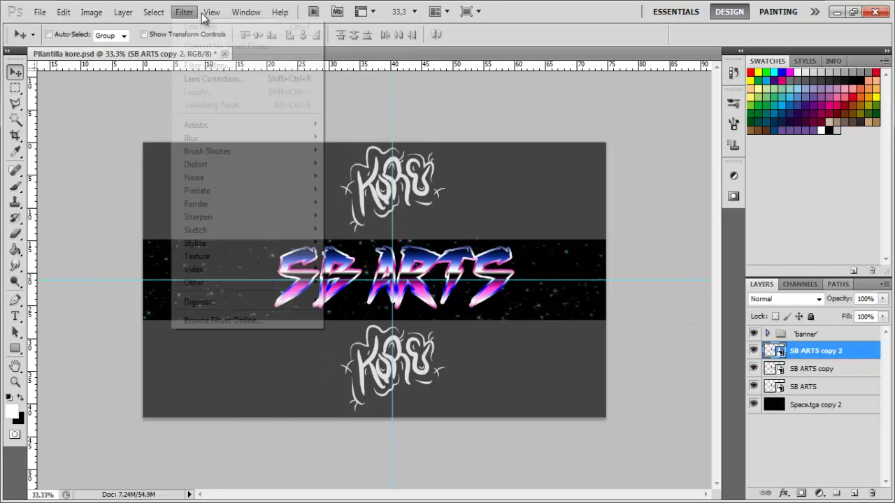
mouse_move(91, 12)
mouse_move(134, 144)
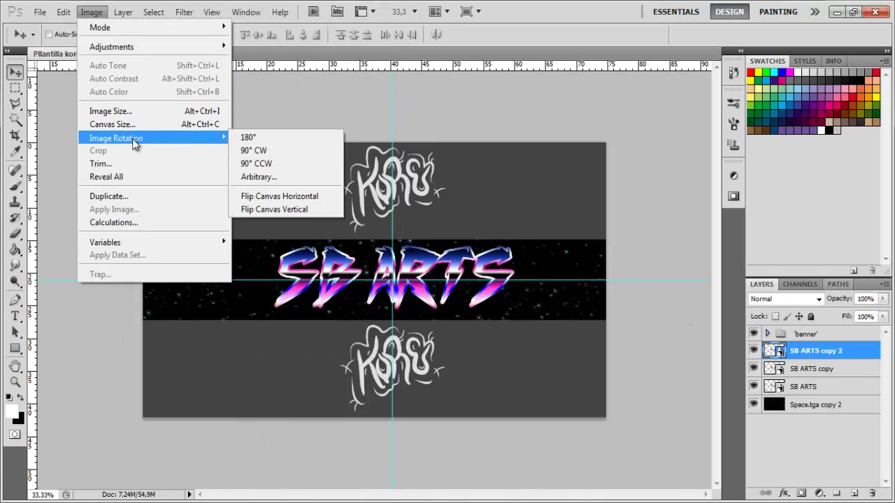
mouse_move(129, 48)
click(292, 277)
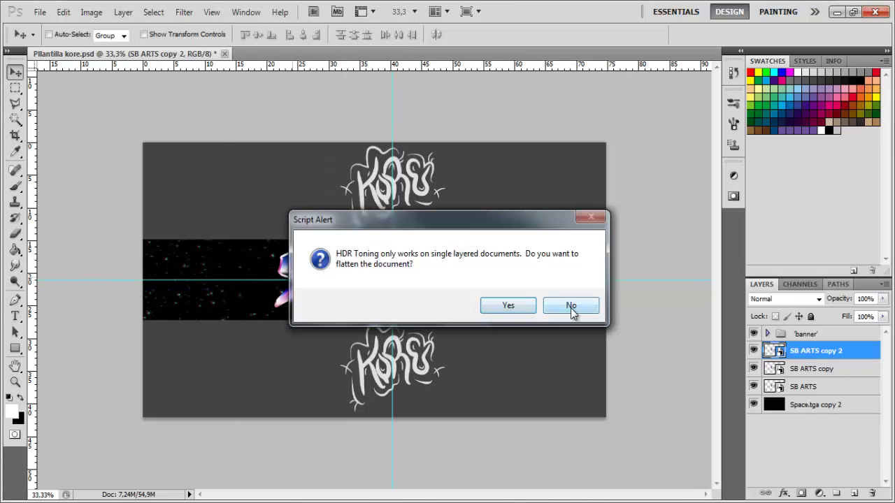
click(572, 310)
click(39, 12)
mouse_move(63, 12)
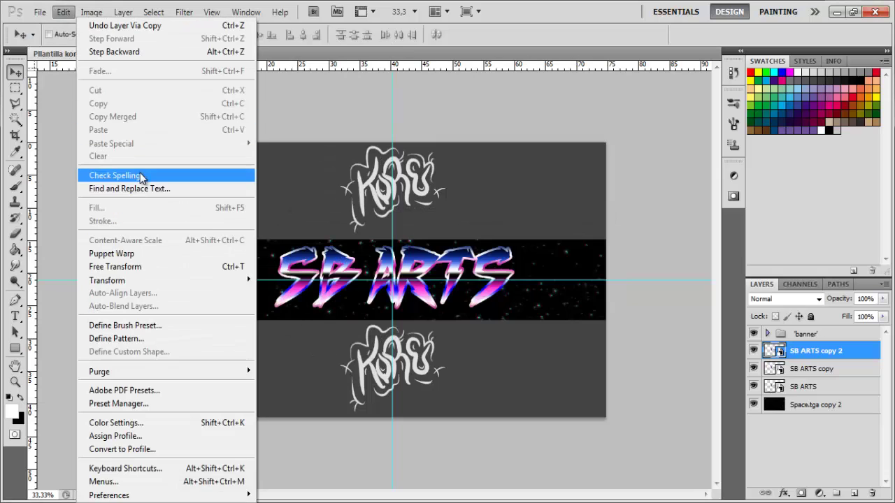
mouse_move(91, 12)
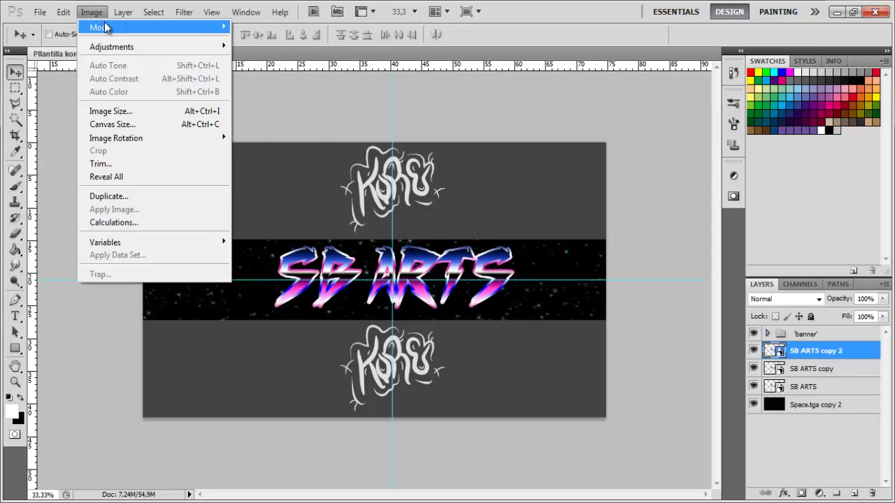
mouse_move(156, 46)
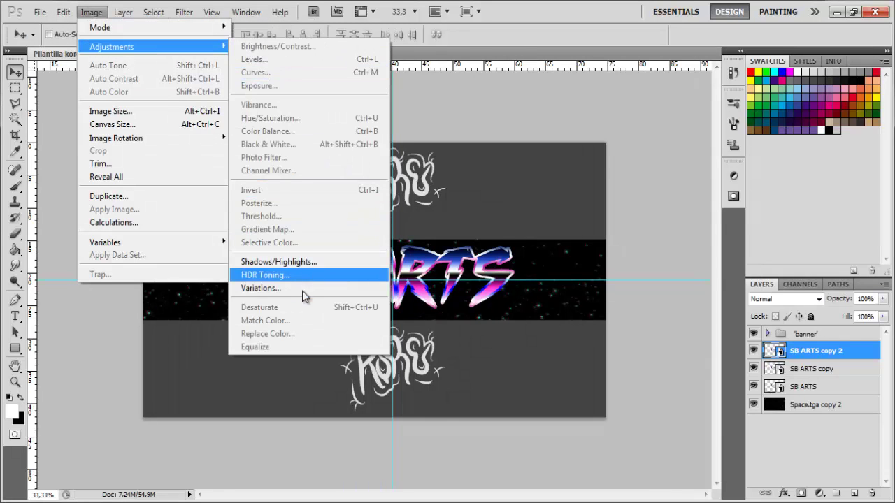
click(302, 291)
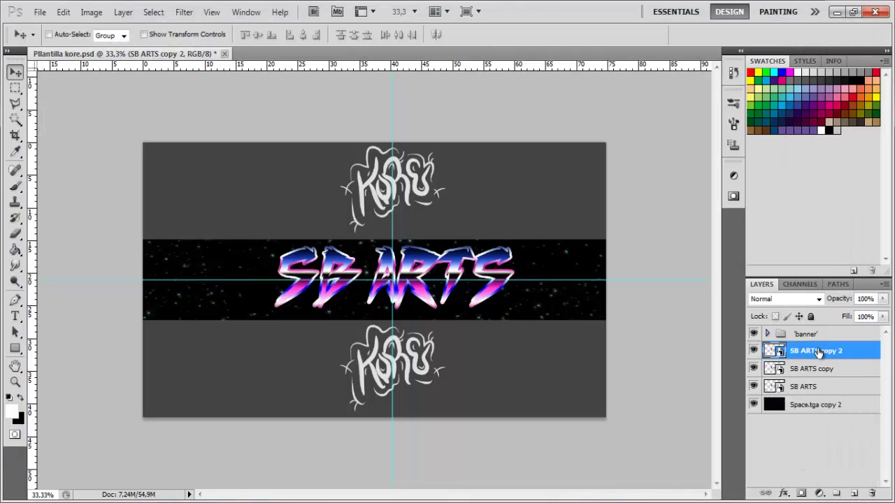
click(247, 14)
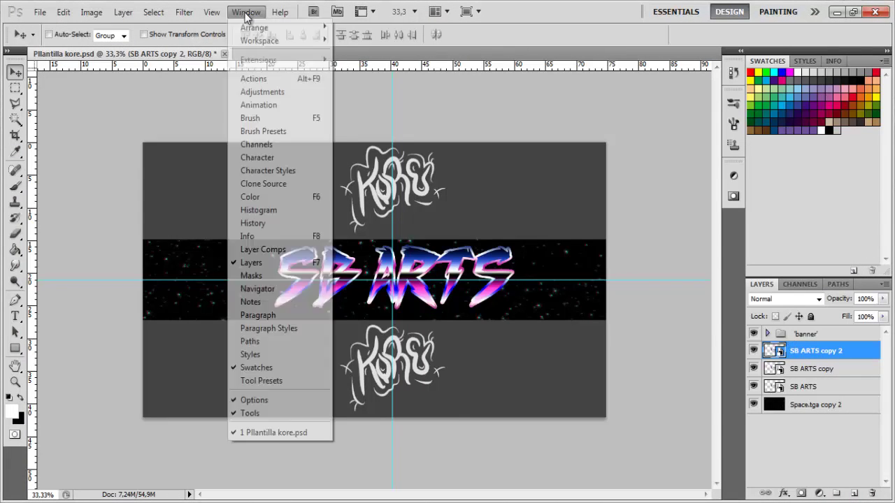
mouse_move(155, 14)
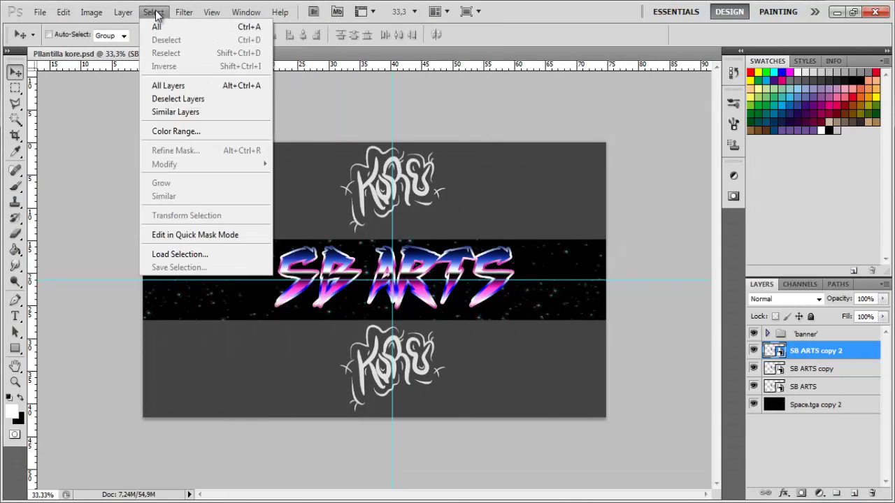
mouse_move(123, 13)
mouse_move(181, 131)
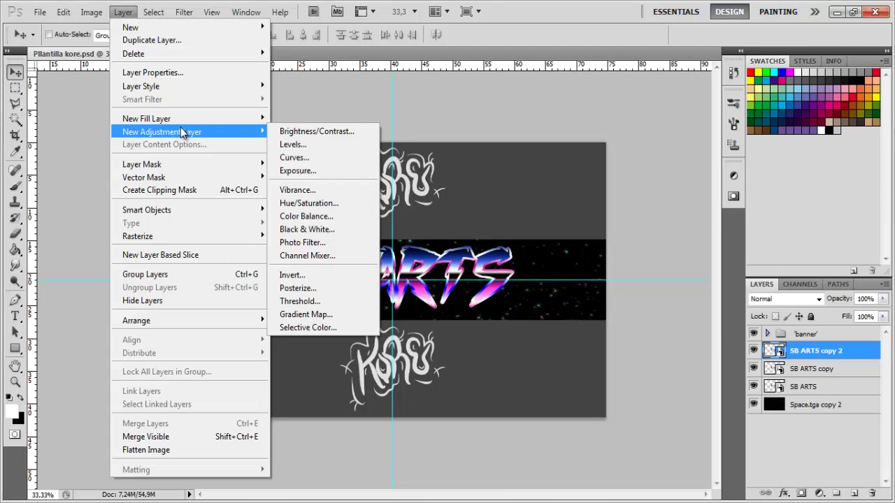
mouse_move(67, 17)
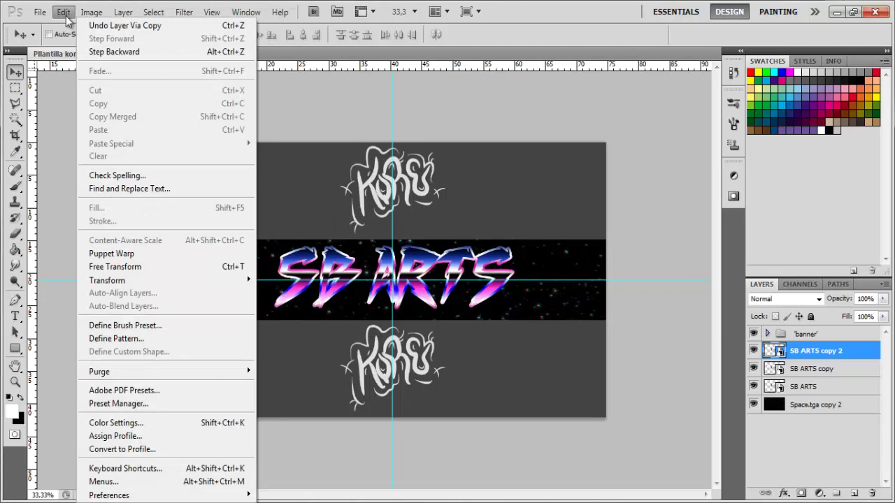
click(167, 122)
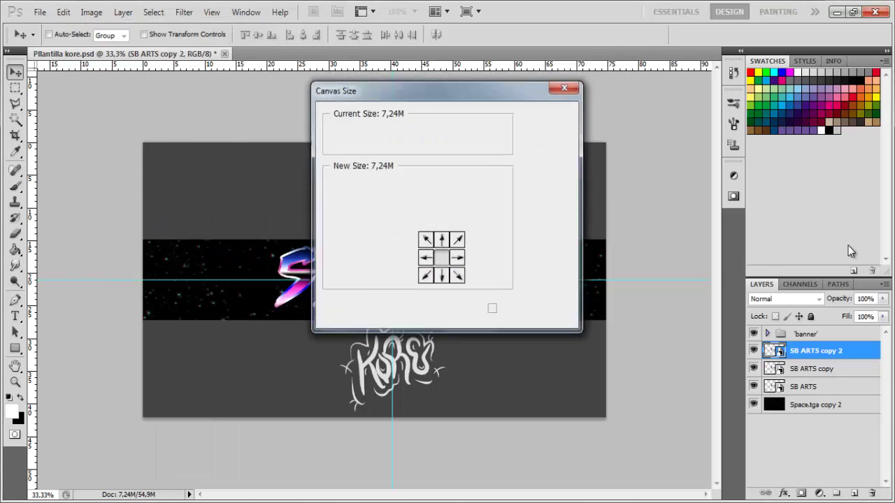
key(Escape)
Step: Exclude the green channel from SB ARTS copy 2 and the blue channel from SB ARTS copy through their blending options
double_click(866, 355)
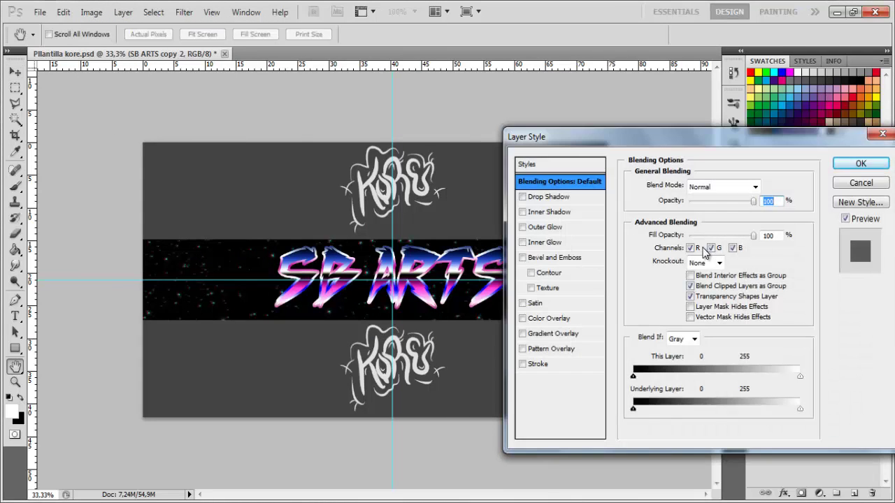
click(709, 248)
click(863, 164)
double_click(871, 368)
click(733, 248)
click(862, 164)
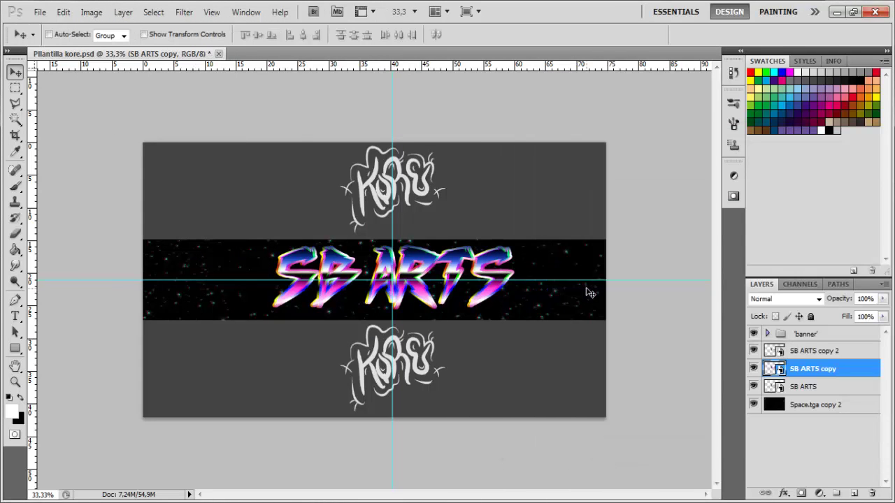
Step: Try to adjust the opacity of SB ARTS copy and SB ARTS copy 2 together
click(823, 353)
shift+click(823, 369)
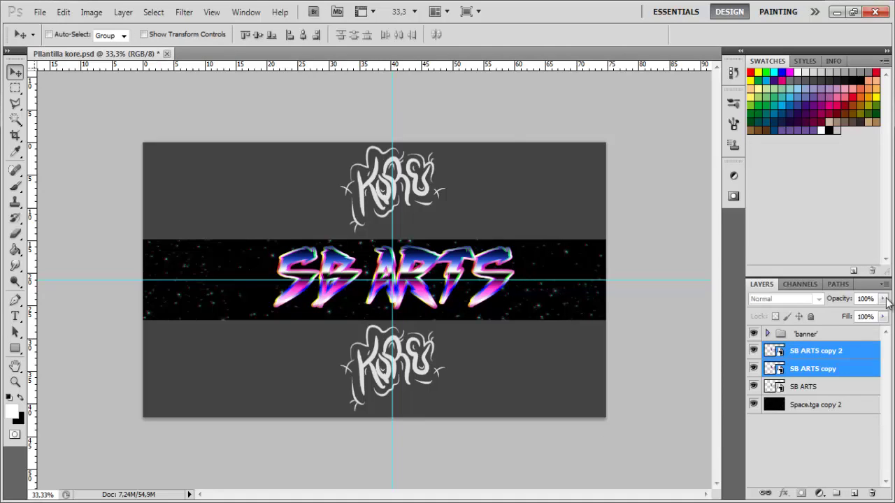
drag(838, 313, 884, 314)
click(814, 440)
Step: Try blend modes on the SB ARTS copy 2 layer and set SB ARTS copy to Screen
click(808, 352)
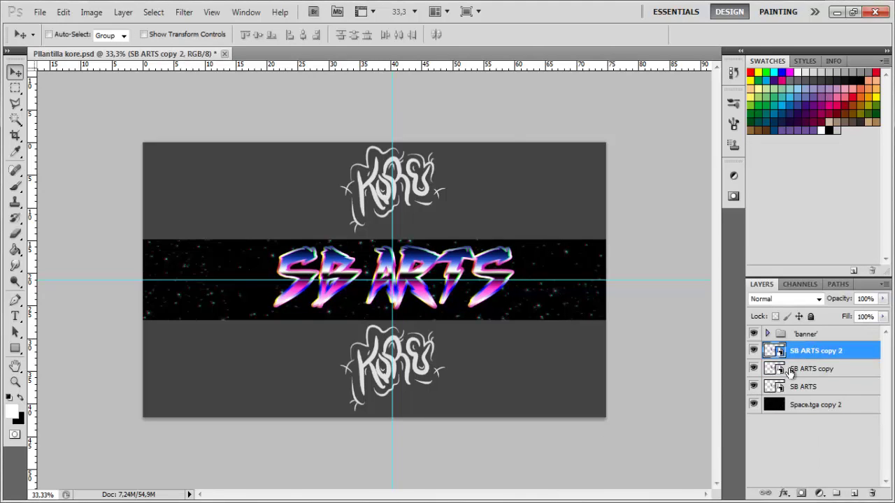
click(786, 299)
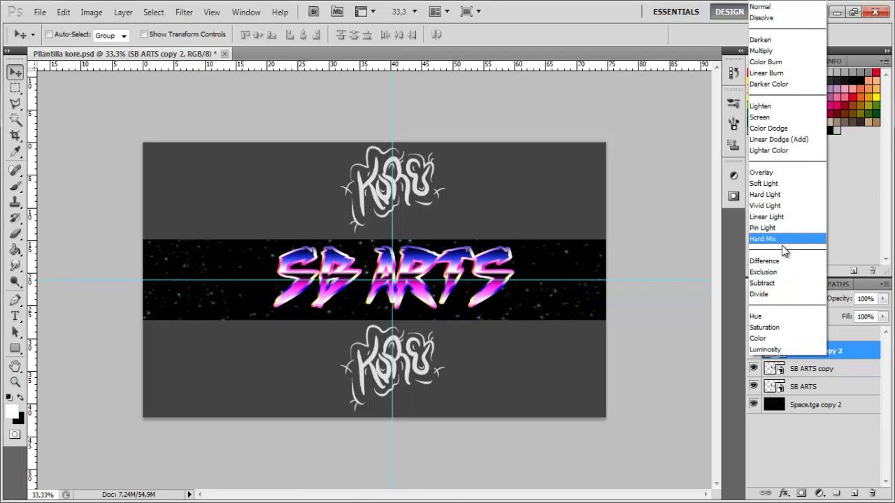
click(772, 316)
click(800, 372)
click(783, 300)
click(772, 116)
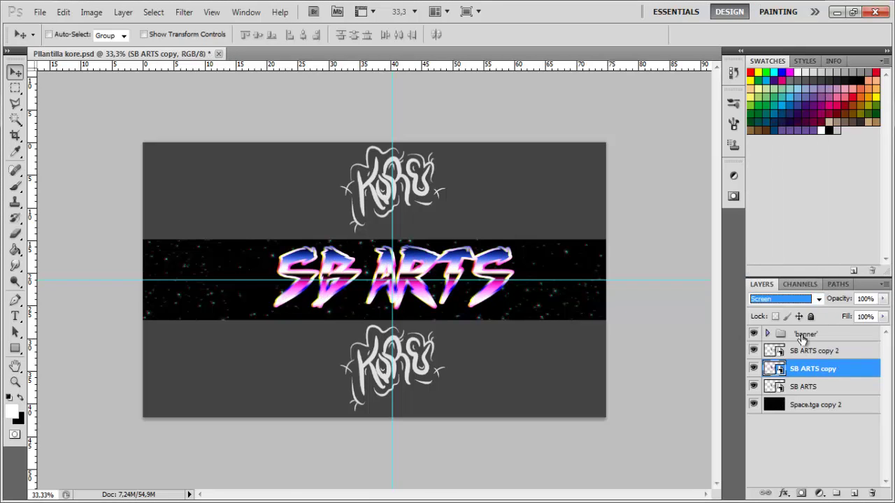
click(787, 301)
click(798, 458)
Step: Rasterize the SB ARTS copy and SB ARTS copy 2 smart object layers
shift+click(806, 351)
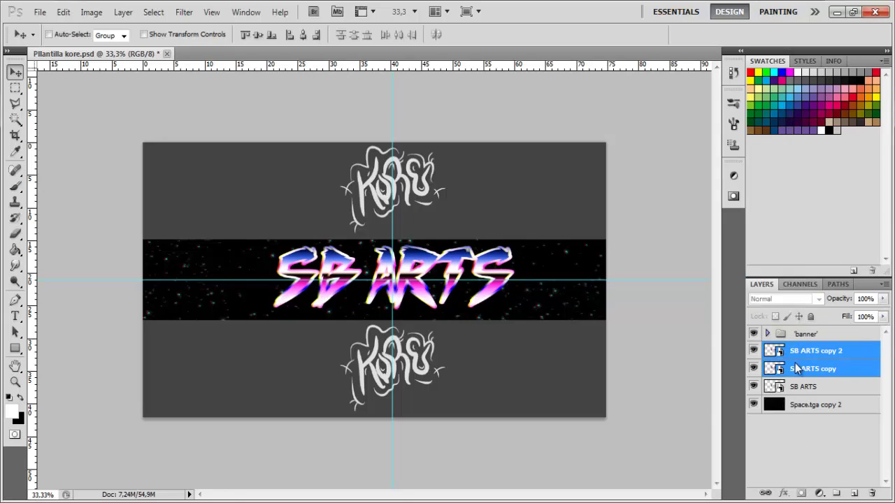
right_click(797, 366)
click(799, 366)
Step: Try other blend modes on the two rasterized SB ARTS copies
click(803, 301)
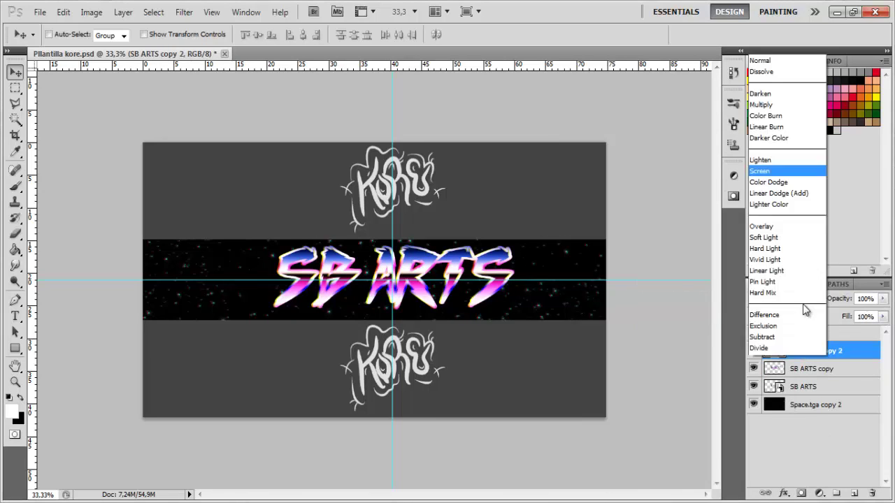
click(802, 369)
click(774, 301)
click(767, 315)
Step: Hide and remove the SB ARTS copy 2 and SB ARTS copy layers, keeping the original lettering
click(754, 350)
click(753, 369)
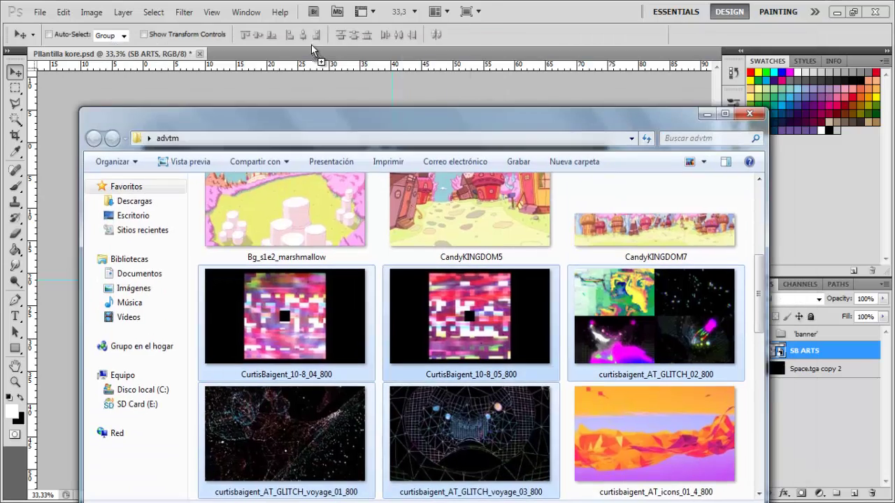
Step: Open the five selected glitch images from the advtm folder as separate documents and look through them
drag(311, 45, 313, 50)
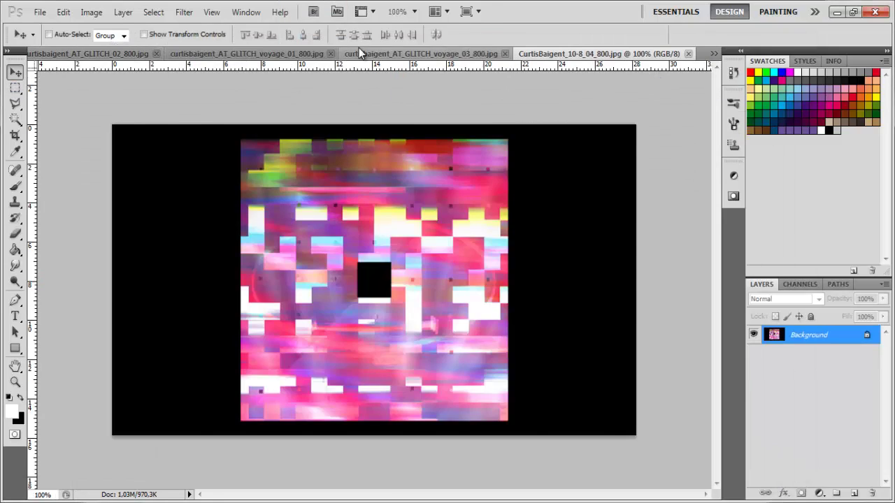
click(359, 50)
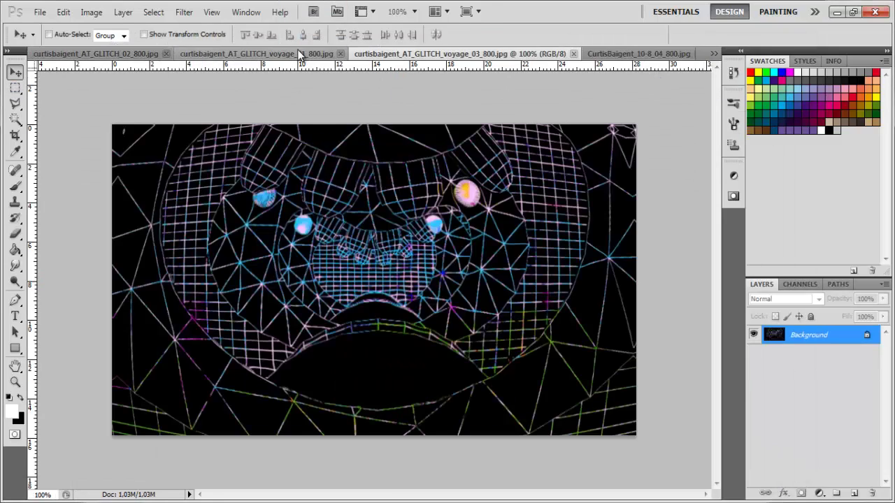
click(125, 53)
click(714, 53)
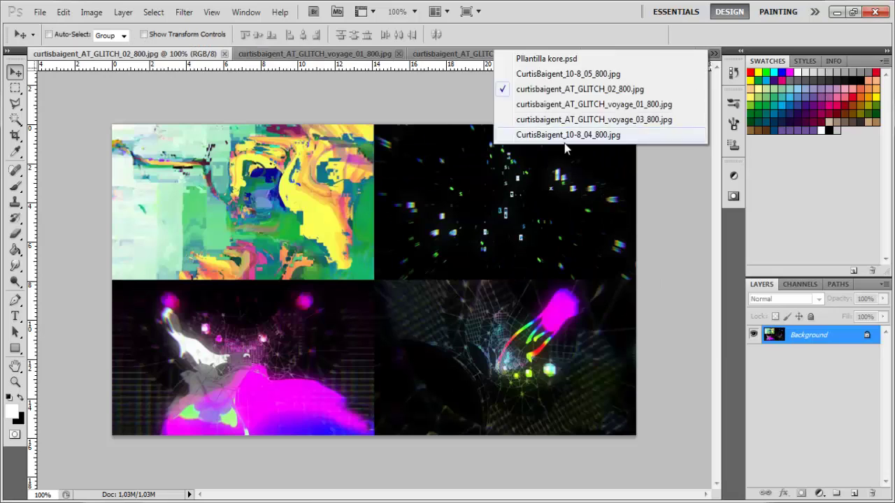
click(552, 60)
Step: Copy the colourful glitch square from the 10-8_05_800.jpg image into Pllantilla kore.psd and fit it to the banner strip's left end
click(263, 54)
click(16, 88)
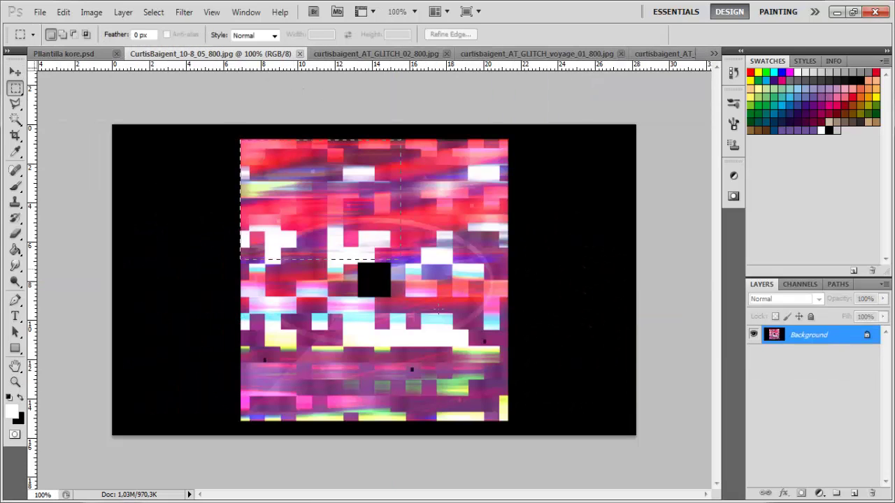
click(15, 72)
drag(340, 197, 218, 280)
key(ctrl+t)
key(Return)
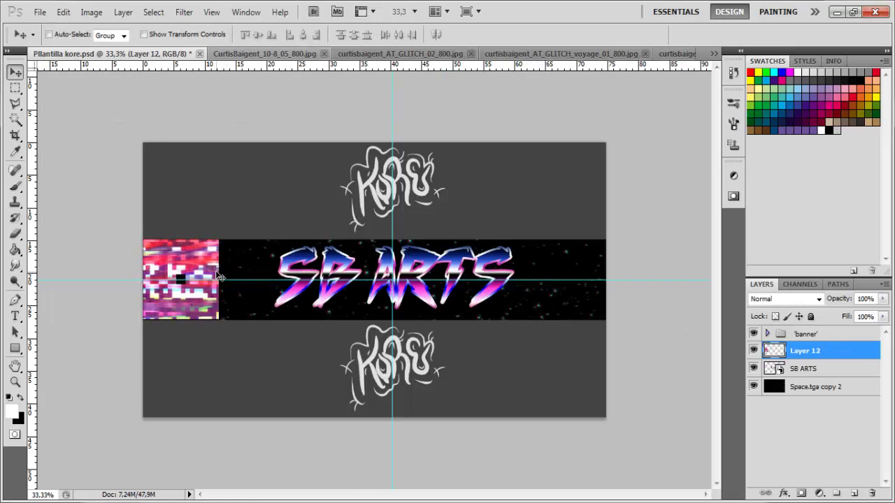
Step: Undo the last change to the glitch square and look through the other open glitch images
key(ctrl+z)
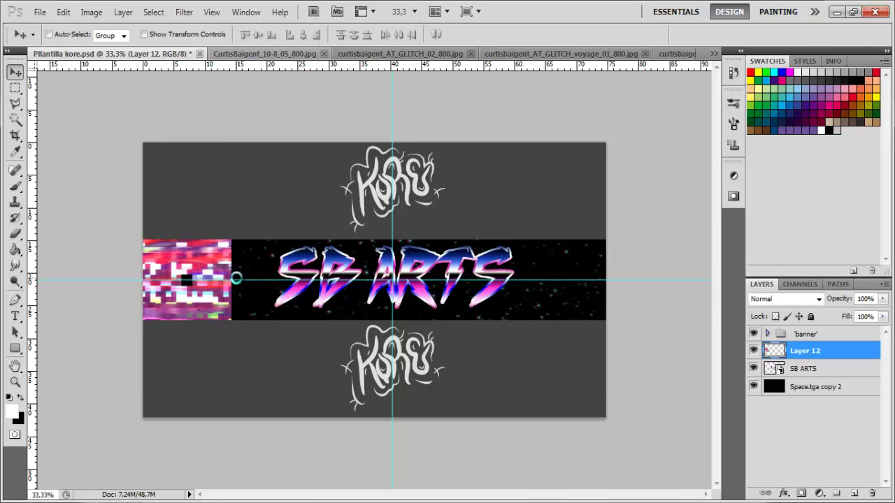
click(300, 55)
click(437, 55)
click(557, 55)
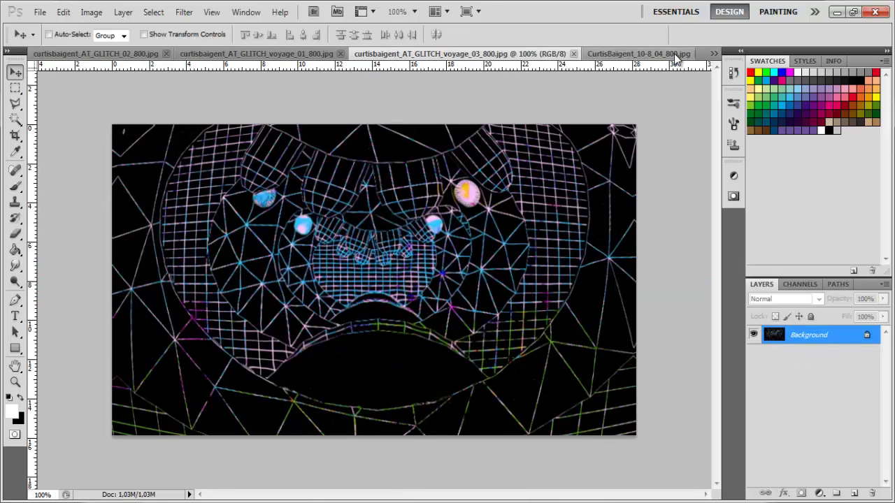
click(673, 55)
key(m)
drag(451, 367, 511, 183)
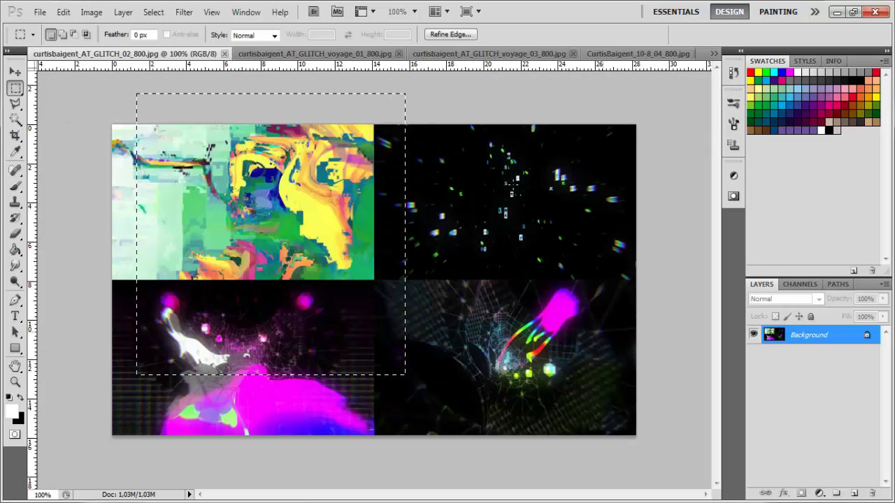
click(712, 54)
click(650, 61)
click(713, 53)
click(652, 120)
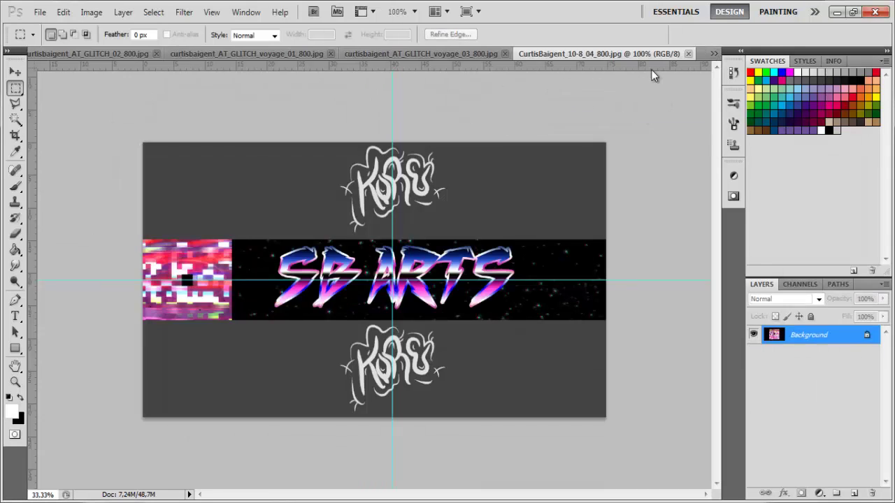
Step: Cover the whole banner strip in Pllantilla kore.psd with copies of the glitch square and merge them with the original into one layer
click(123, 56)
click(16, 73)
alt+drag(203, 290, 293, 291)
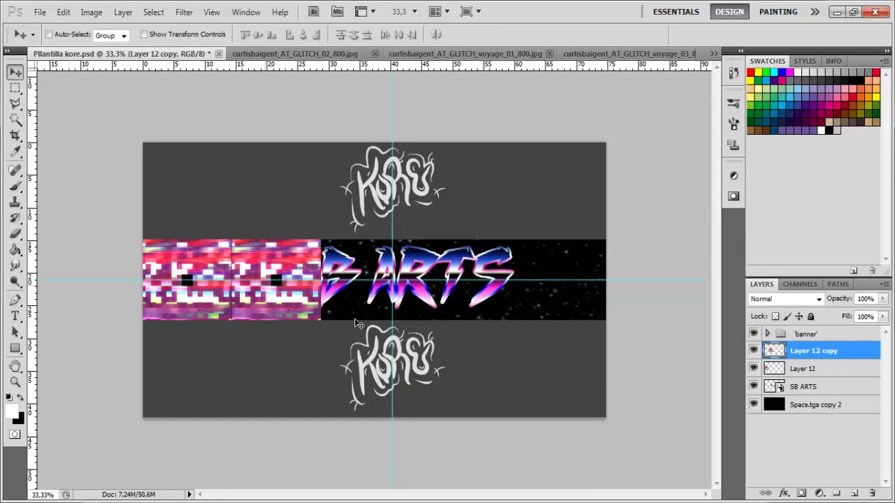
drag(814, 351, 811, 381)
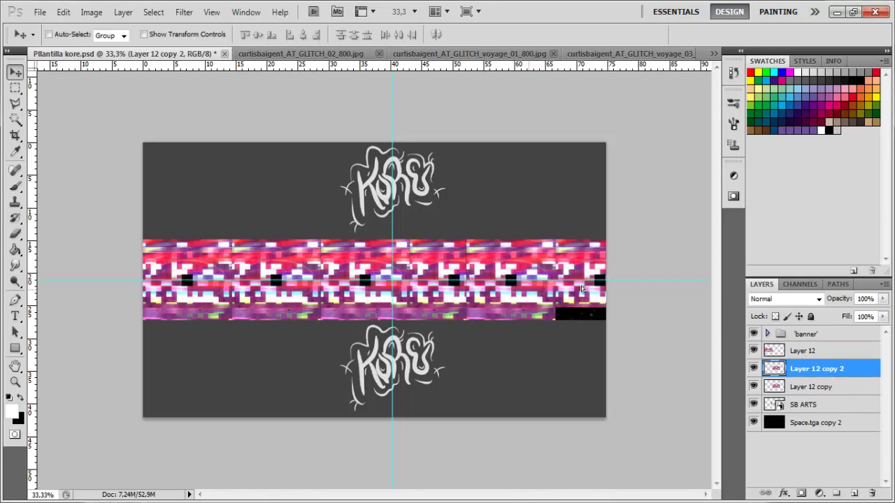
drag(806, 372, 811, 394)
shift+click(802, 352)
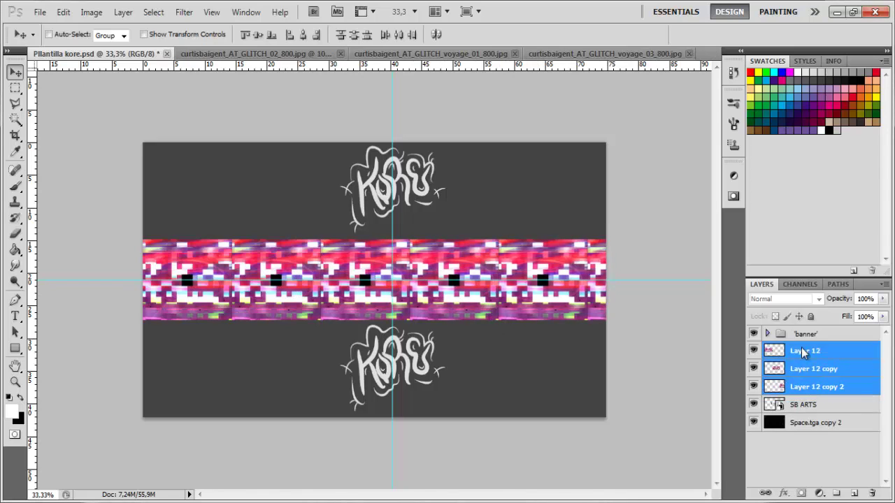
key(ctrl+e)
Step: Place the merged glitch strip beneath the SB ARTS lettering and give it 21% opacity with the Screen blend mode
drag(882, 299, 828, 312)
drag(809, 352, 813, 376)
click(802, 300)
click(779, 116)
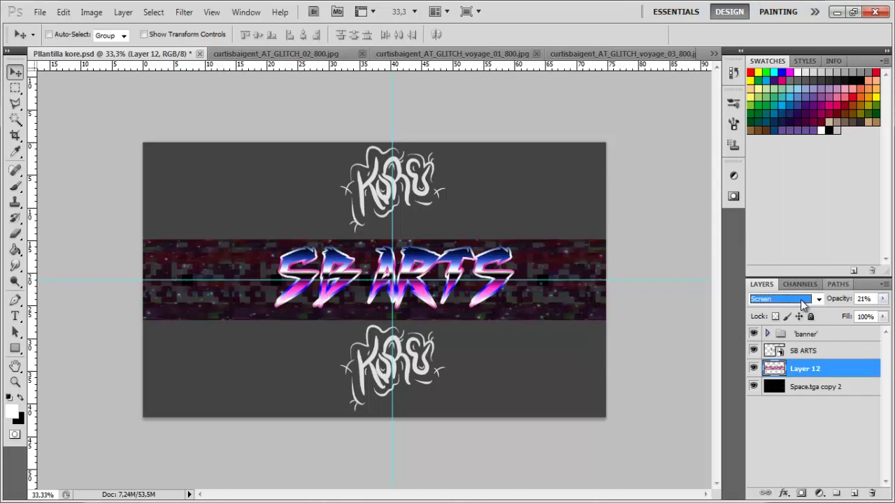
Step: Try other blend modes on the glitch strip layer, including Linear Dodge (Add), Overlay, Dissolve, Darker Color and Lighten
click(801, 300)
click(779, 139)
click(802, 301)
click(777, 172)
click(787, 299)
click(768, 7)
click(783, 299)
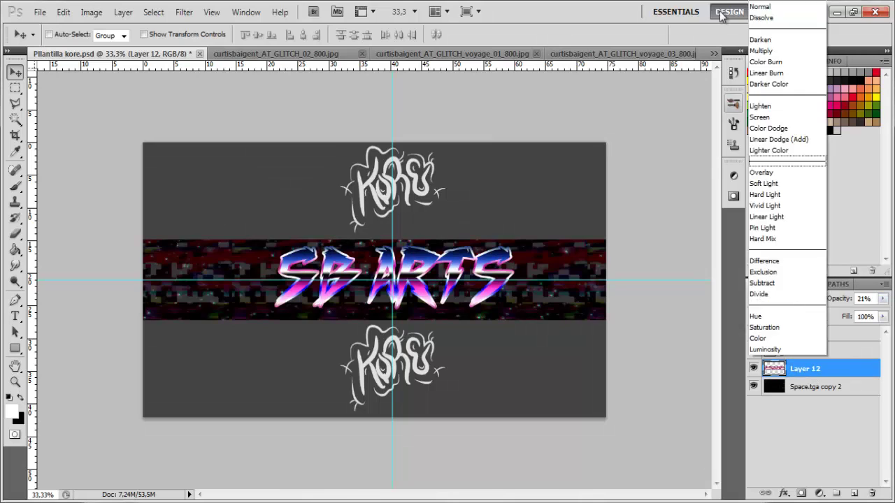
click(767, 18)
click(783, 300)
click(769, 41)
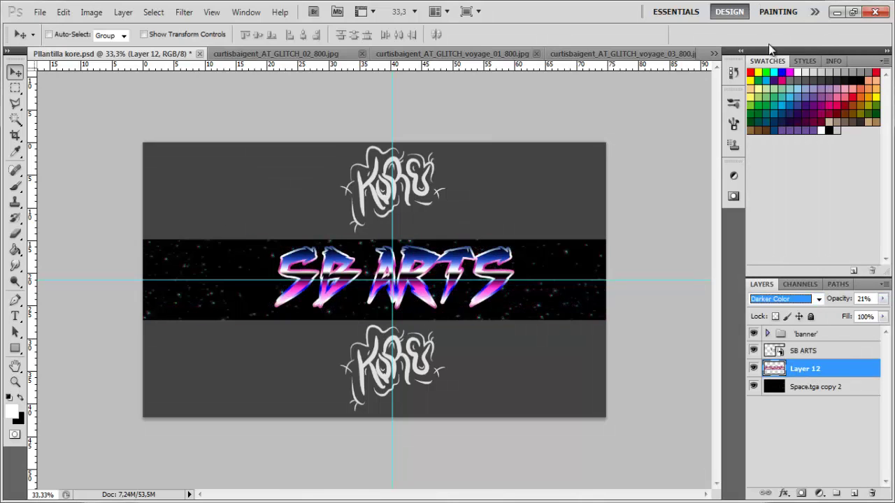
key(Down)
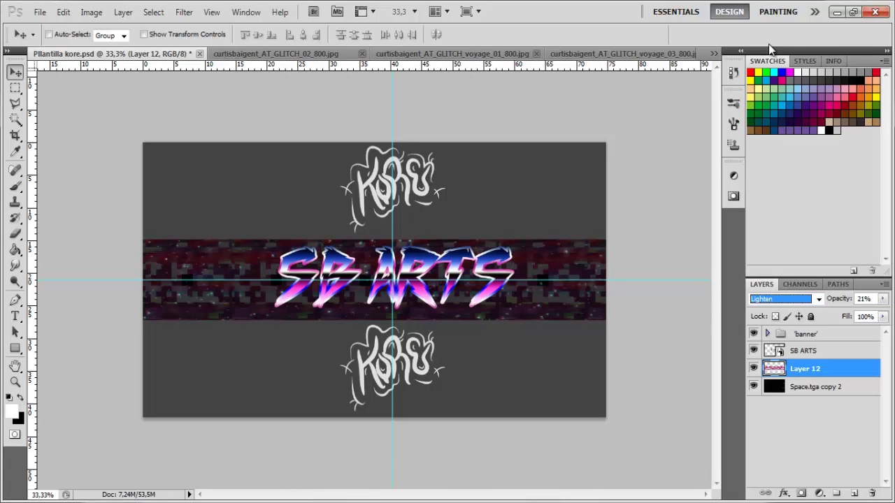
Step: Set the glitch strip layer to the Normal blend mode and lower its opacity to 4%
click(789, 299)
click(799, 8)
drag(883, 300, 872, 309)
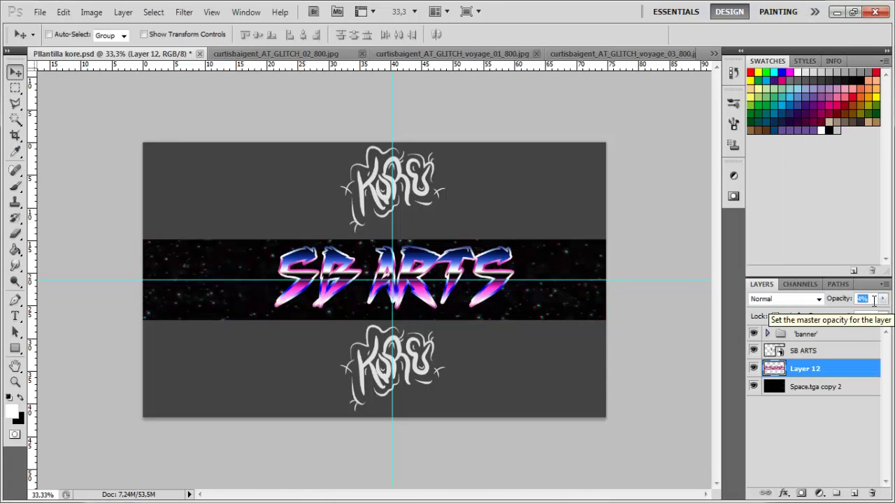
Step: Copy the black upper-right quarter with coloured particles from AT_GLITCH_02_800.jpg into the template, beneath the SB ARTS layer
click(289, 54)
click(15, 88)
click(392, 141)
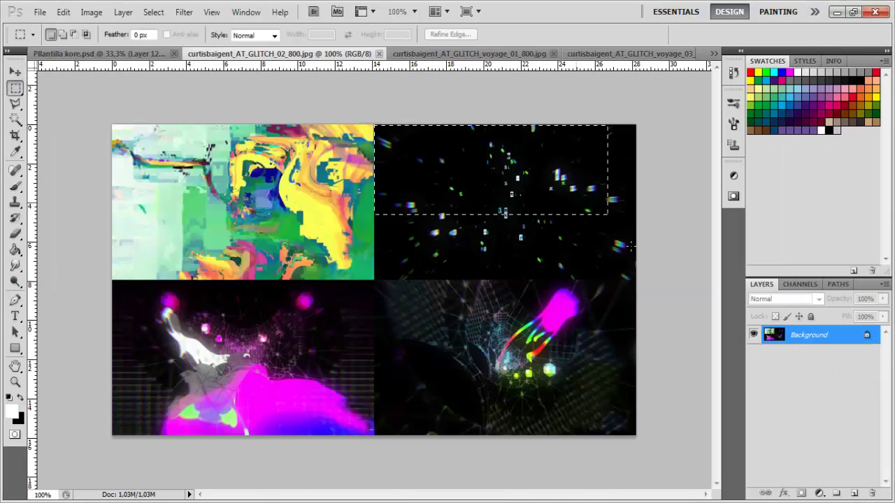
click(15, 74)
drag(448, 196, 273, 281)
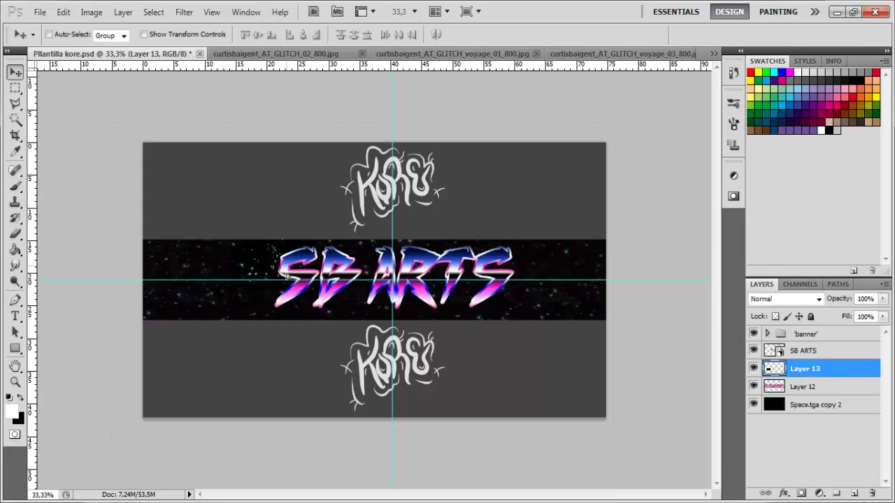
Step: Enlarge the particle image behind the SB ARTS lettering across the banner strip and set its blend mode to Screen
key(ctrl+t)
drag(317, 307, 570, 453)
mouse_move(488, 402)
mouse_down()
mouse_move(406, 340)
mouse_move(474, 339)
mouse_up()
key(Return)
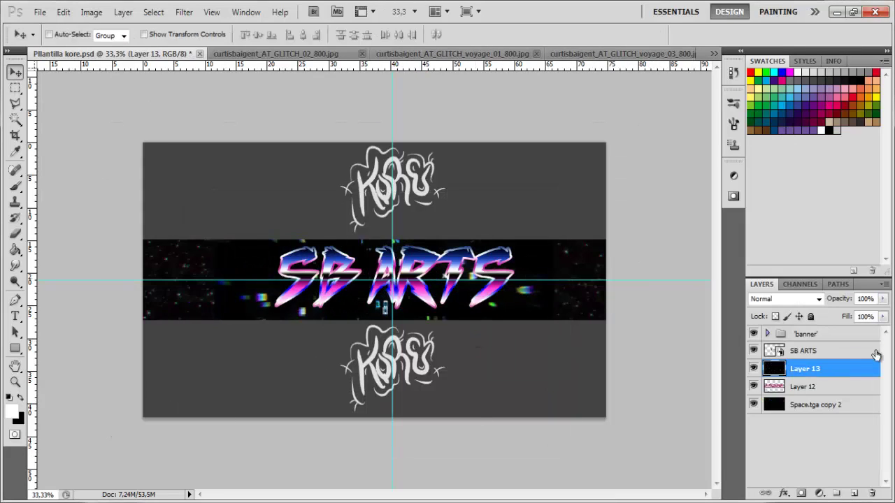
click(783, 298)
click(773, 126)
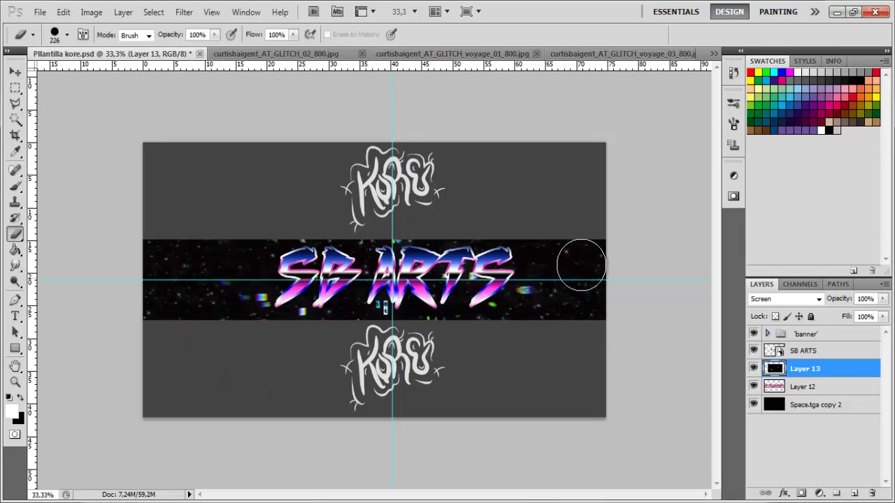
Step: Copy the magenta lower-left quarter of AT_GLITCH_02_800.jpg into the template's banner strip
click(15, 73)
click(353, 54)
drag(531, 159, 482, 207)
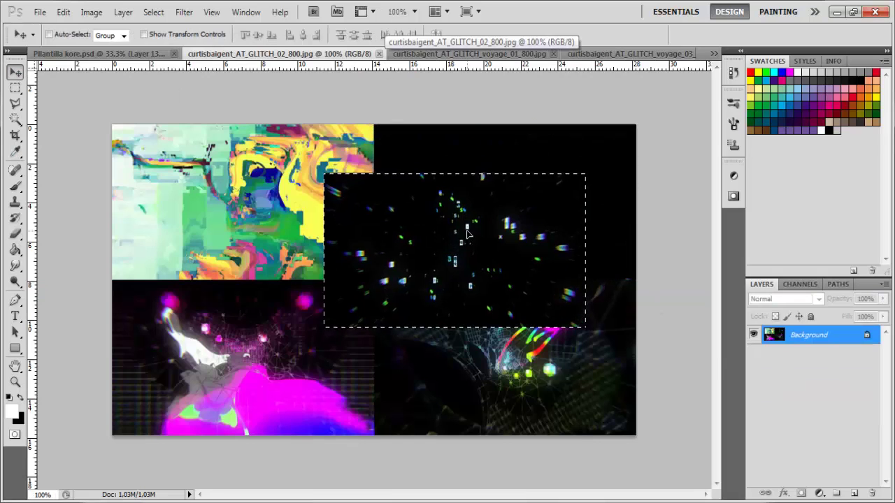
key(ctrl+z)
key(m)
click(15, 72)
drag(242, 355, 189, 268)
Step: Enlarge the magenta image and position it over the left half of the banner strip
key(ctrl+t)
drag(231, 278, 392, 373)
drag(332, 335, 334, 329)
key(Return)
Step: Set the magenta image's blend mode to Screen and delete the merged glitch strip, Layer 12
click(786, 299)
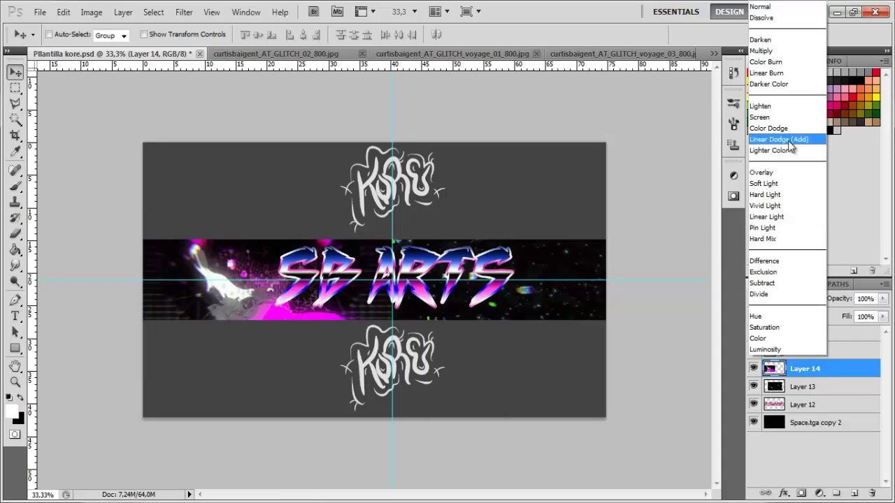
click(785, 135)
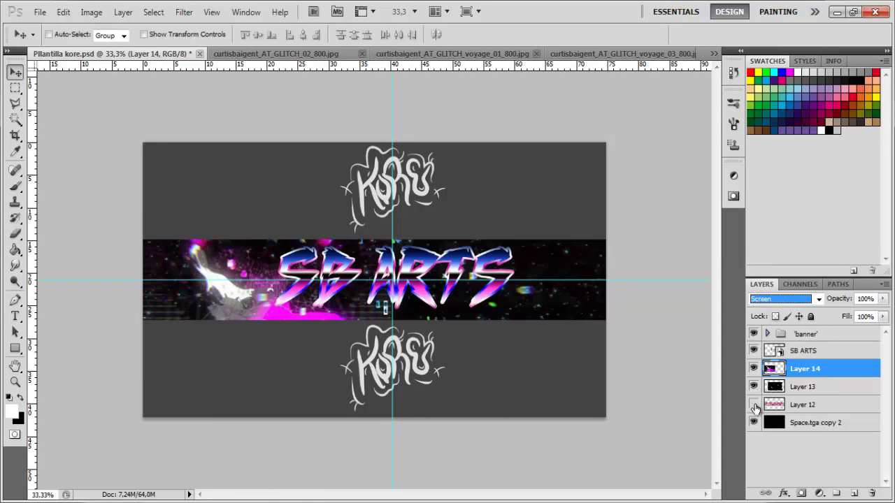
click(785, 404)
key(Delete)
Step: Move Layer 14 beneath Layer 13 and lower its opacity to 25%
click(806, 365)
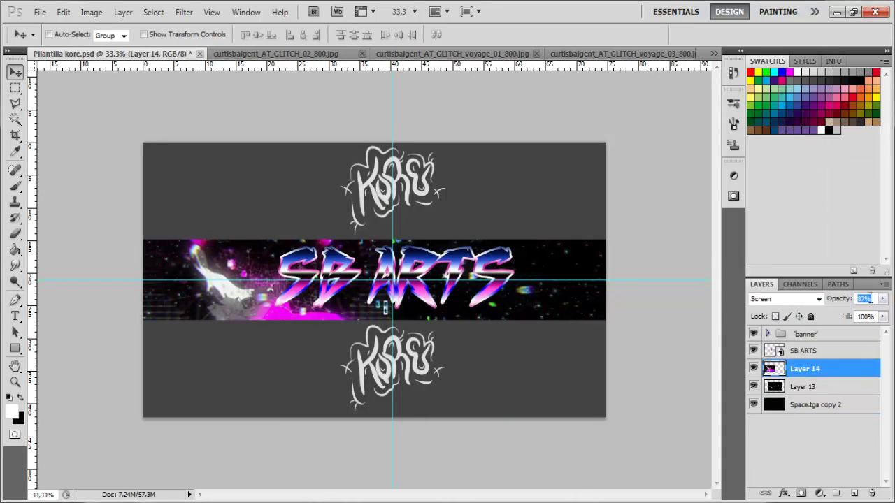
scroll(872, 298, down, 20)
mouse_move(805, 369)
mouse_down()
mouse_move(801, 412)
mouse_move(811, 379)
mouse_up()
click(872, 299)
scroll(874, 299, up, 5)
scroll(873, 298, down, 7)
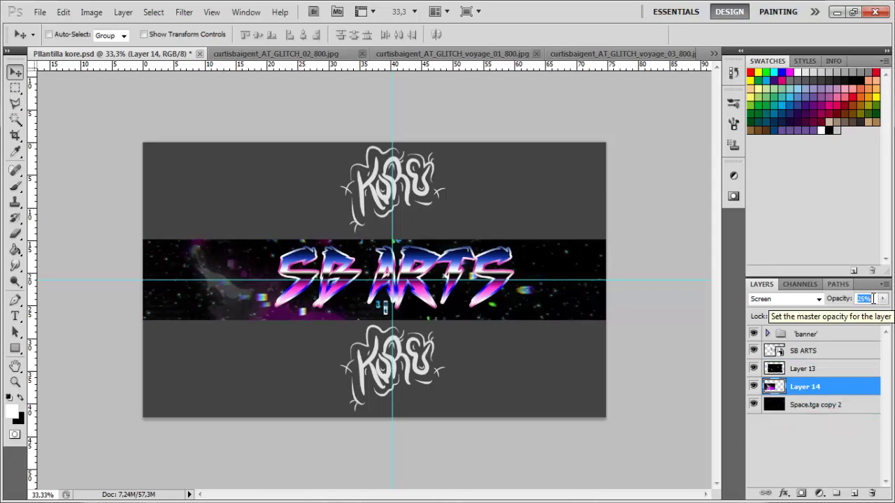
Step: Copy the lower-right quarter of AT_GLITCH_02_800.jpg to the right end of the template's banner strip
click(300, 54)
key(m)
drag(353, 370, 445, 347)
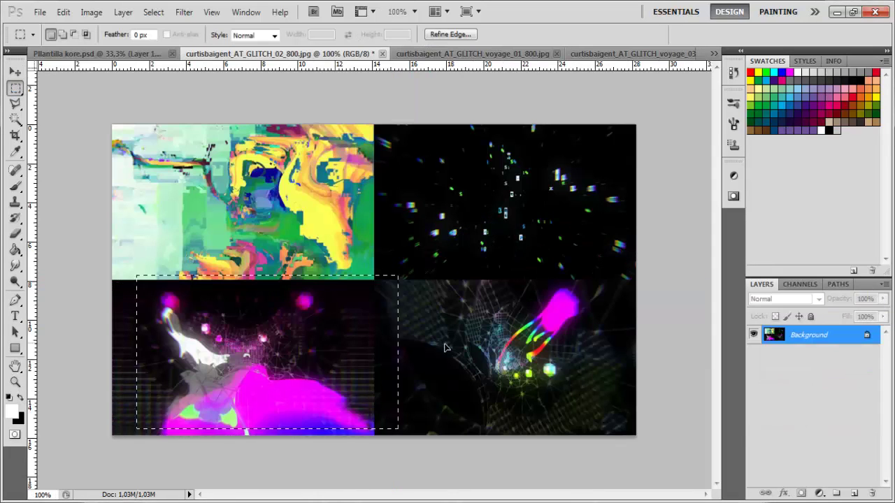
click(16, 72)
drag(506, 376, 575, 275)
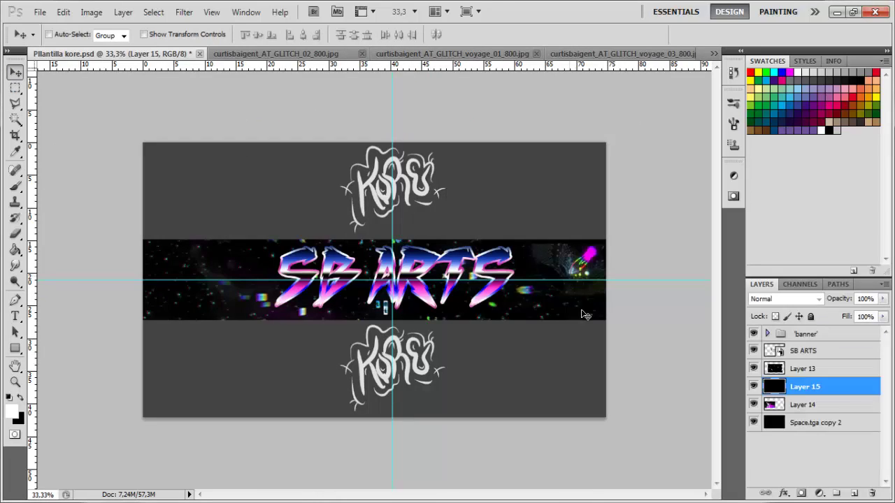
Step: Enlarge the copied quarter over the right half of the banner strip and lower its opacity to about 30%
key(ctrl+t)
drag(585, 314, 742, 440)
drag(637, 366, 516, 277)
key(Return)
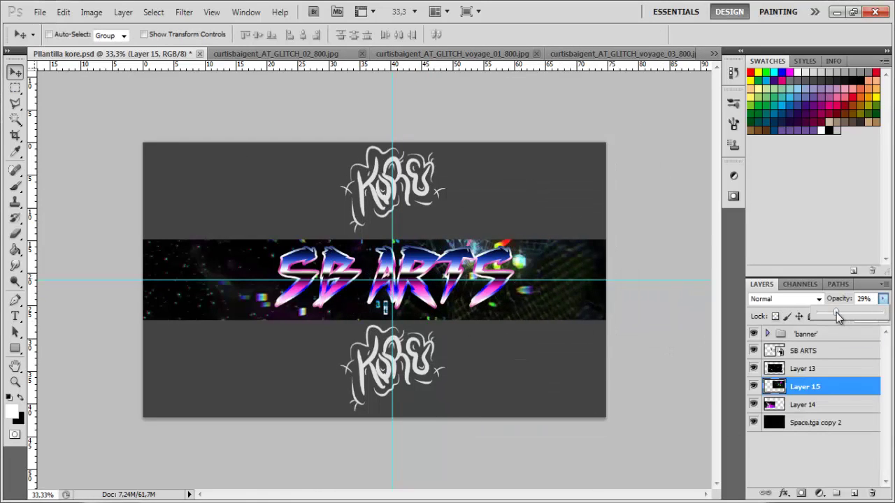
drag(839, 318, 841, 317)
Step: Close the AT_GLITCH_02_800.jpg image
click(354, 55)
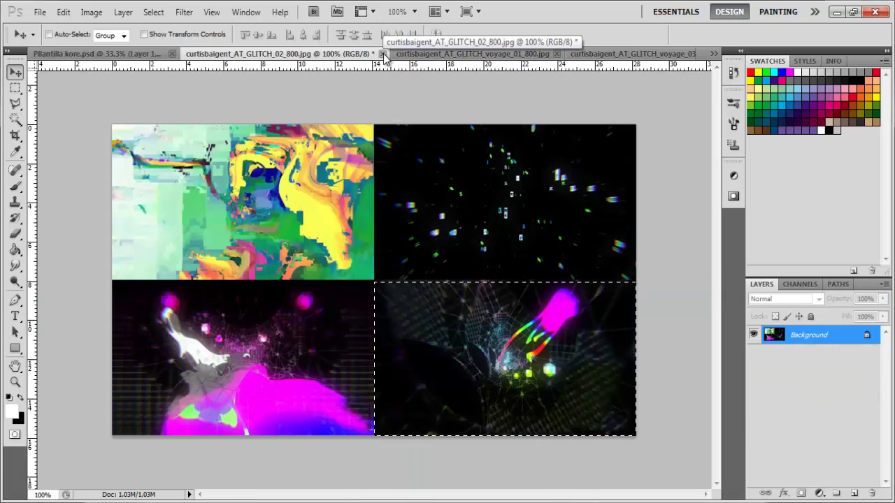
click(383, 53)
click(455, 210)
Step: Copy the wireframe image from AT_GLITCH_voyage_03_800.jpg into the template and enlarge it to cover the full width of the banner strip
click(482, 56)
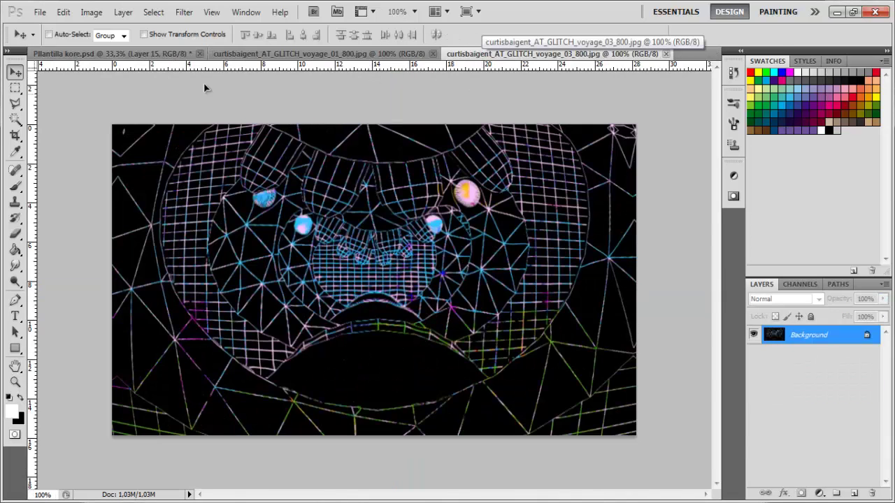
drag(204, 88, 248, 272)
key(ctrl+t)
drag(341, 314, 544, 435)
drag(448, 328, 424, 263)
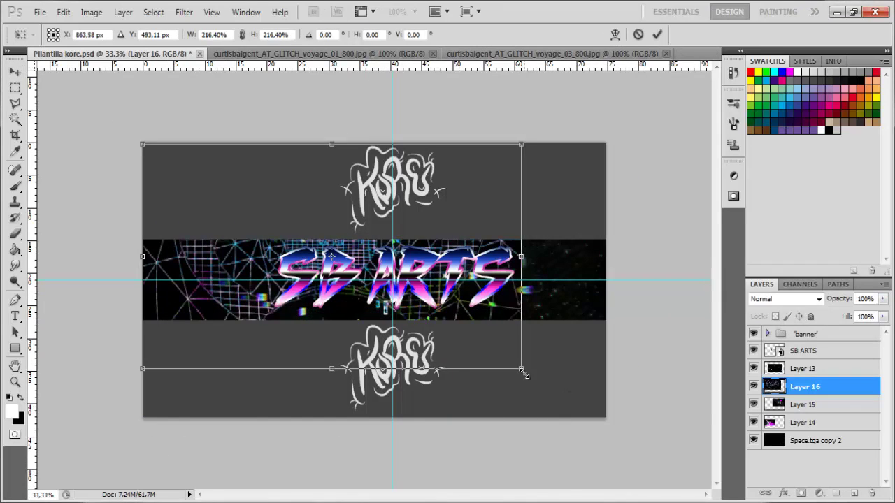
drag(524, 374, 608, 420)
key(Return)
Step: Try the Screen, Linear Dodge (Add), Lighter Color and Overlay blend modes on the wireframe layer, and set it to Color Dodge
click(811, 301)
click(780, 117)
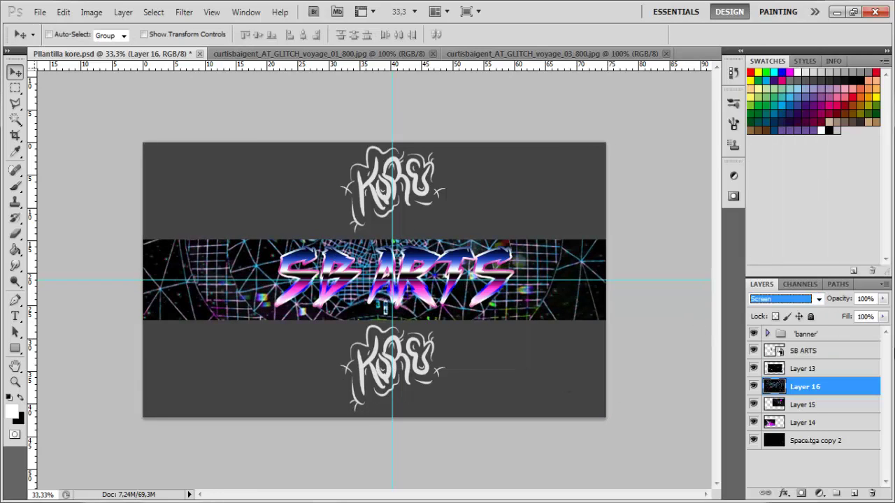
click(786, 299)
click(778, 129)
key(Down)
key(Down)
key(Down)
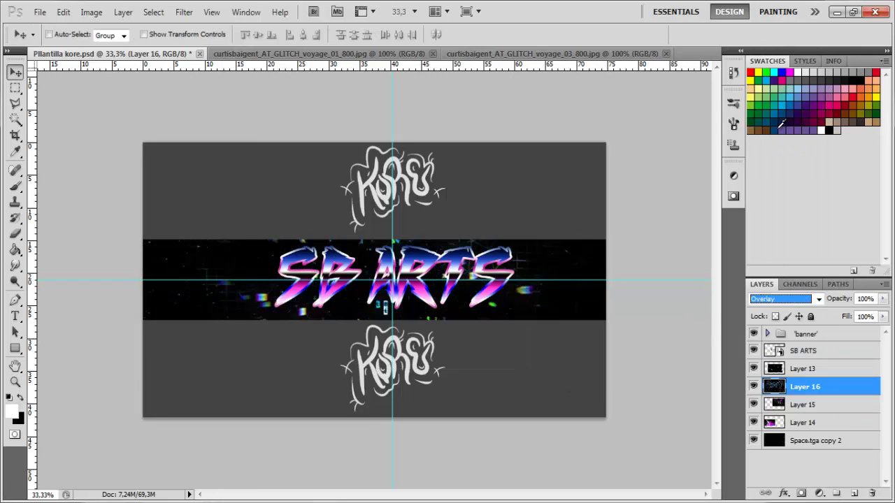
key(Up)
key(Up)
key(Up)
Step: Lower Layer 14's opacity to 5% and clear the layer selection
click(810, 421)
shift+click(810, 405)
click(882, 299)
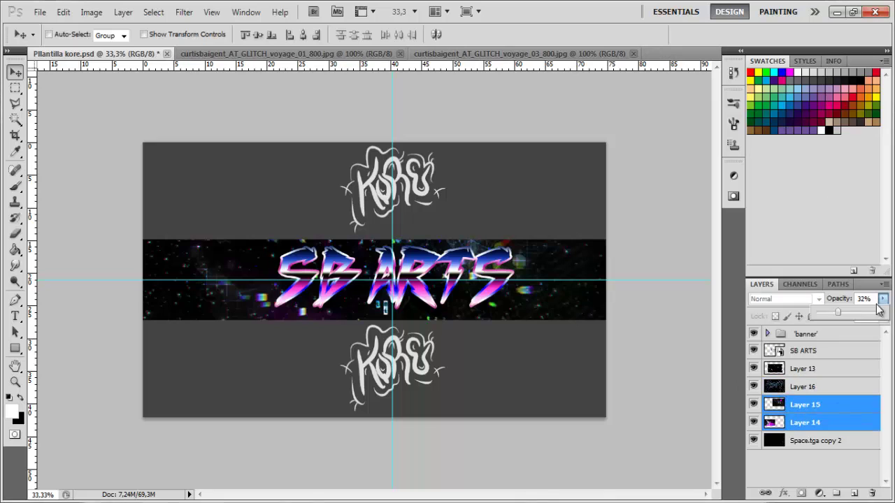
click(804, 422)
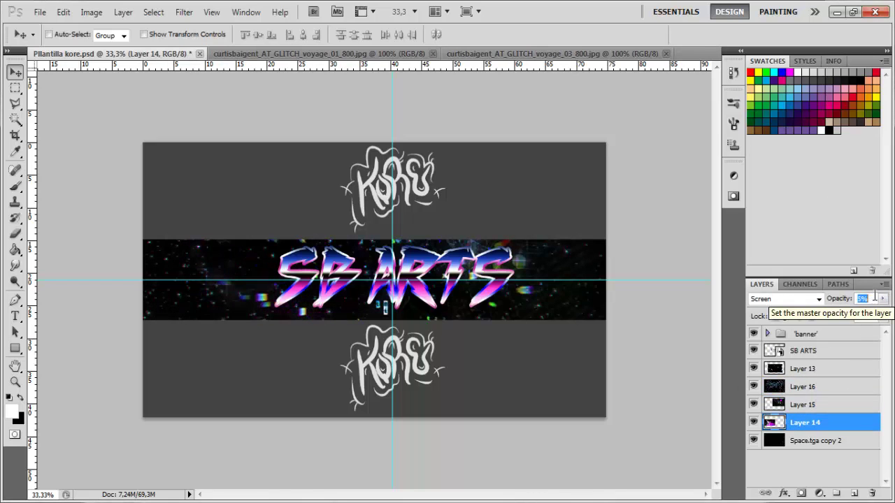
click(806, 468)
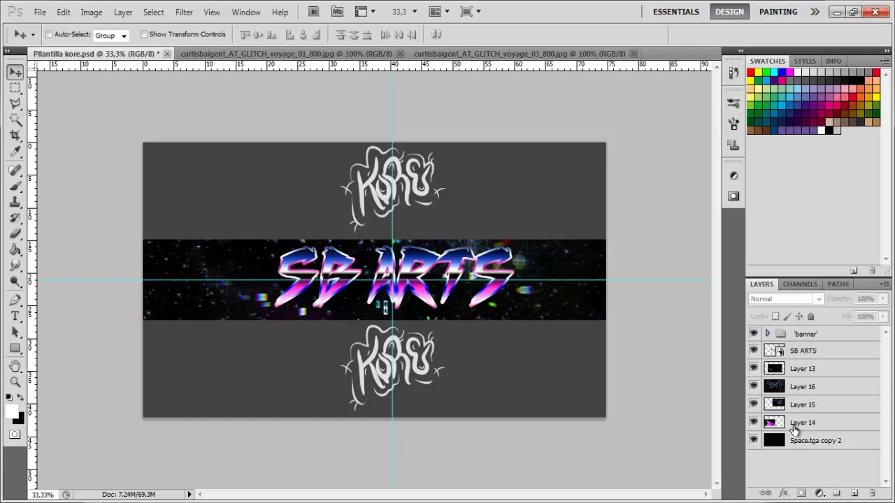
Step: Close AT_GLITCH_voyage_01_800.jpg and copy the AT_GLITCH_voyage_03_800.jpg wireframe image into the template again as the top layer
click(229, 56)
click(402, 54)
click(342, 54)
drag(317, 356, 265, 320)
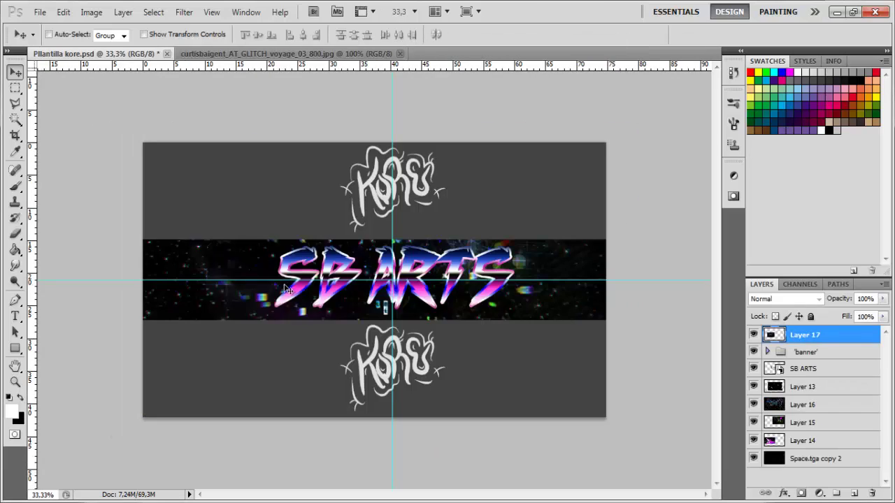
Step: Enlarge the new wireframe copy and position it over the left part of the template
key(ctrl+t)
drag(197, 242, 14, 134)
drag(160, 224, 270, 243)
key(Return)
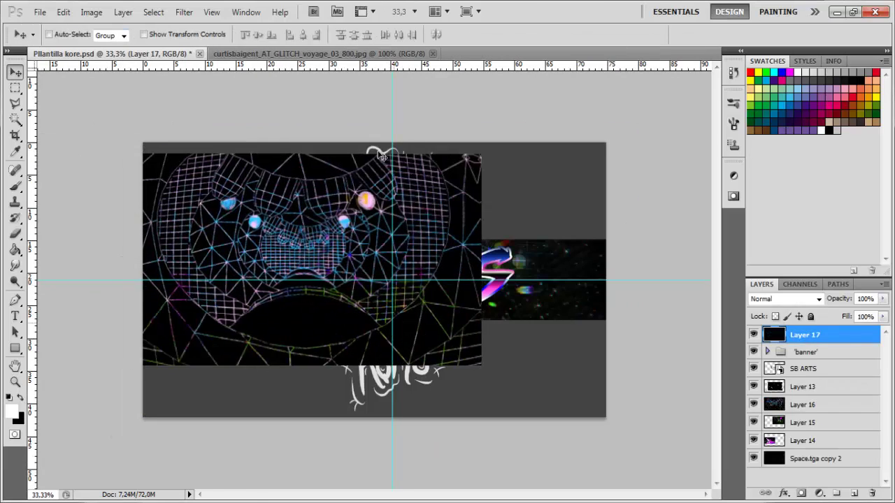
Step: Try transforming the wireframe copy by pulling its lower right corner upward
click(65, 14)
mouse_move(112, 280)
click(301, 312)
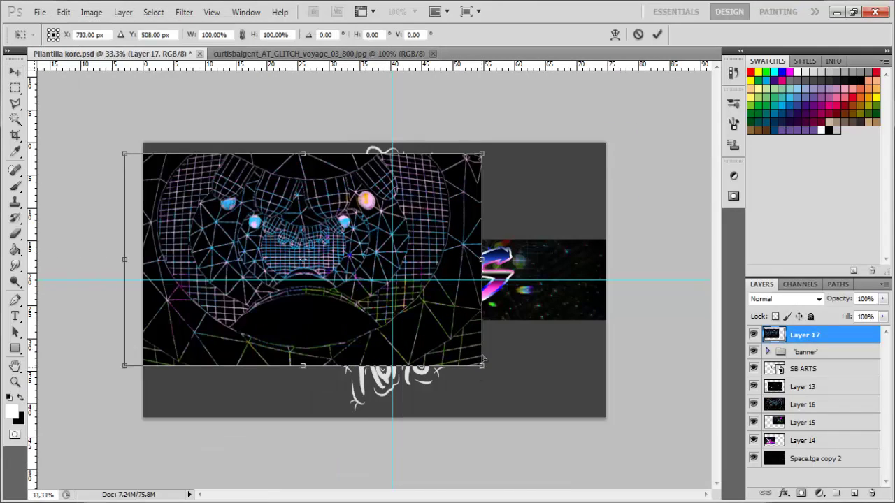
drag(483, 362, 469, 292)
key(Return)
key(ctrl+z)
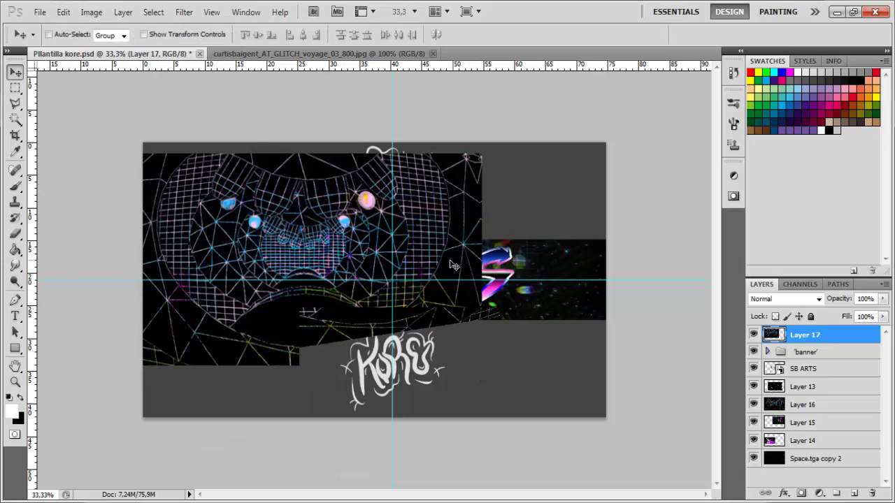
Step: Apply a Perspective transform to the wireframe copy so its right side becomes shorter than its left side
click(64, 12)
mouse_move(112, 280)
click(301, 356)
drag(482, 153, 484, 187)
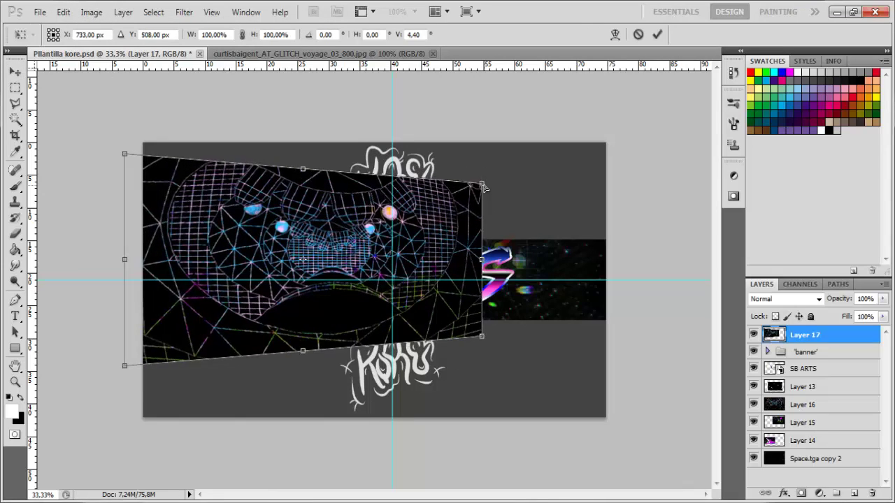
key(Return)
Step: Enlarge the tapered wireframe copy proportionally to about 123% and position it across most of the template
key(ctrl+t)
drag(483, 366, 536, 397)
drag(478, 359, 493, 364)
drag(553, 158, 585, 166)
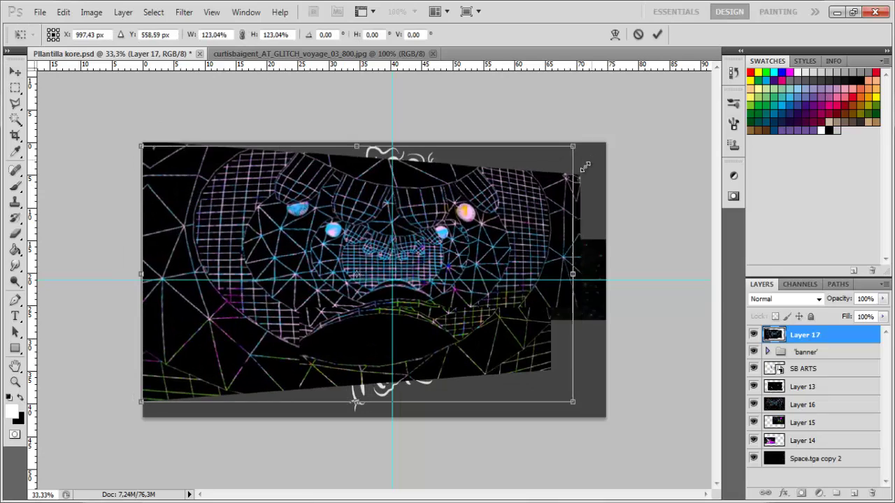
key(Return)
Step: Move Layer 17 directly beneath Layer 14 and blend it with Linear Dodge (Add) at 9% opacity
drag(804, 335, 824, 449)
click(786, 299)
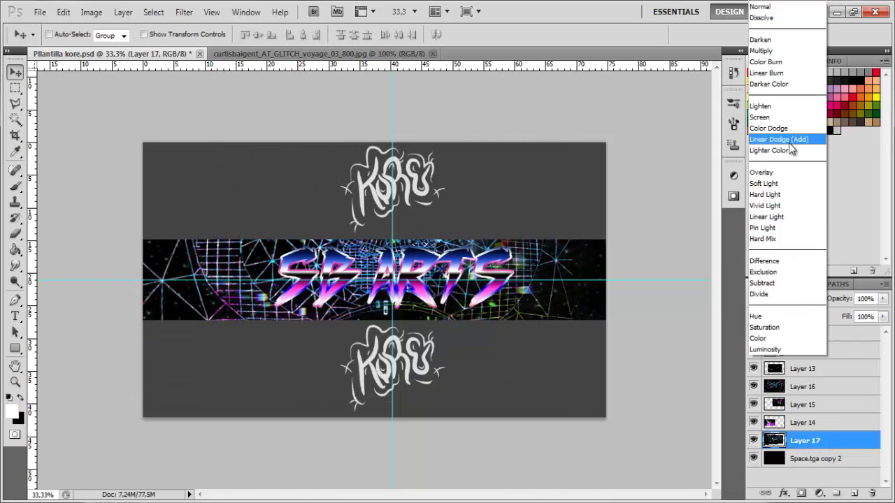
click(789, 145)
drag(883, 299, 827, 316)
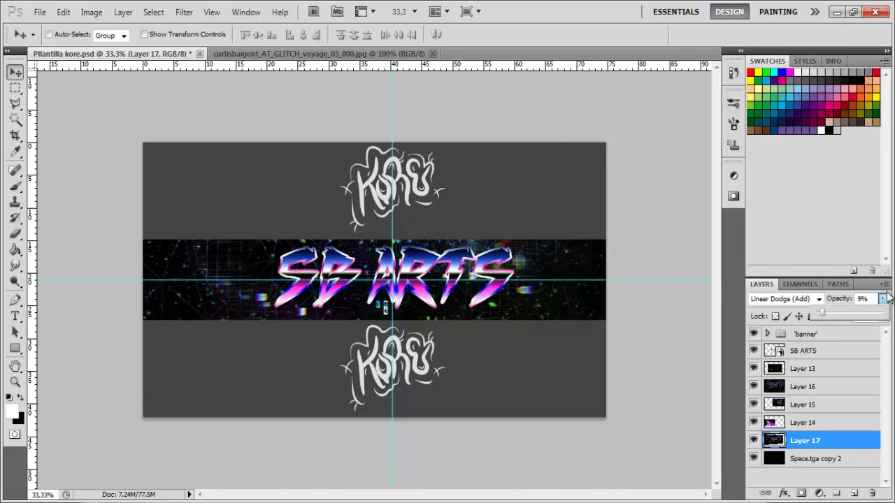
Step: Shrink the SB ARTS lettering proportionally and recentre it on the banner at the guide intersection
click(828, 352)
key(ctrl+t)
drag(514, 245, 448, 264)
key(Return)
drag(408, 294, 438, 289)
Step: Add a Curves adjustment clipped to SB ARTS and bend the curve downward, with an upper point at input 229, output 196
click(819, 494)
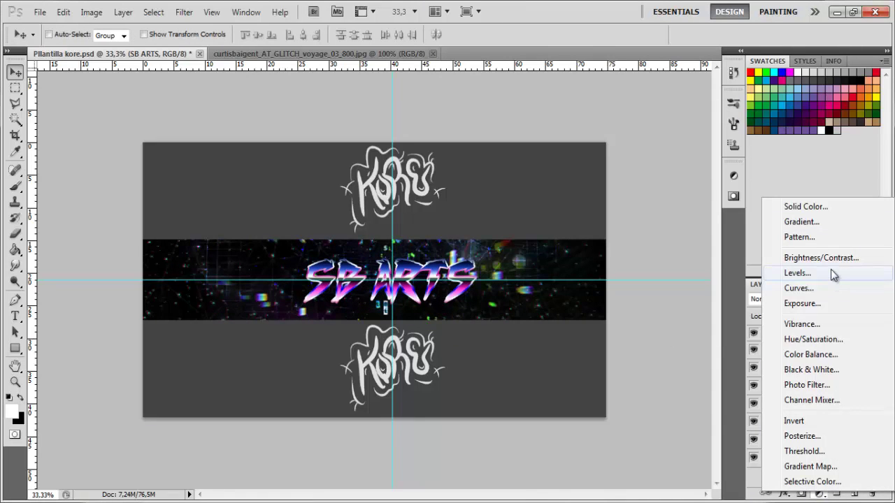
click(804, 289)
right_click(844, 349)
click(797, 176)
drag(677, 266, 700, 248)
drag(633, 321, 645, 305)
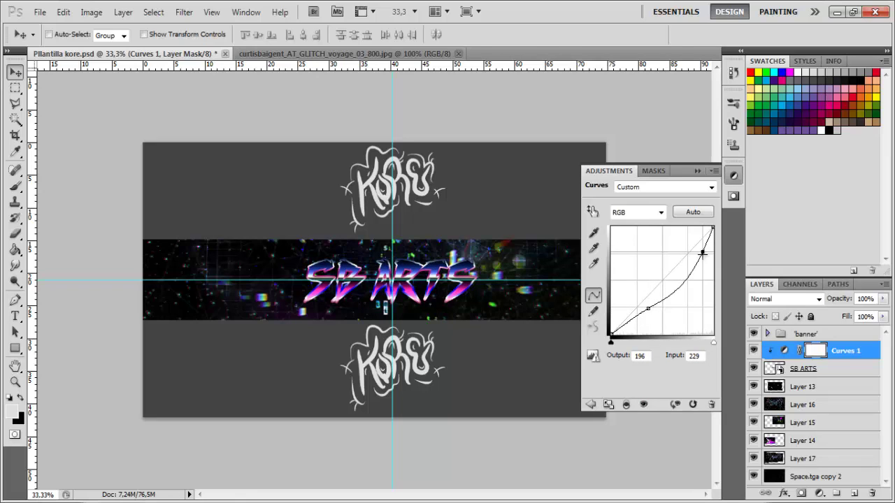
click(819, 493)
click(800, 268)
double_click(834, 350)
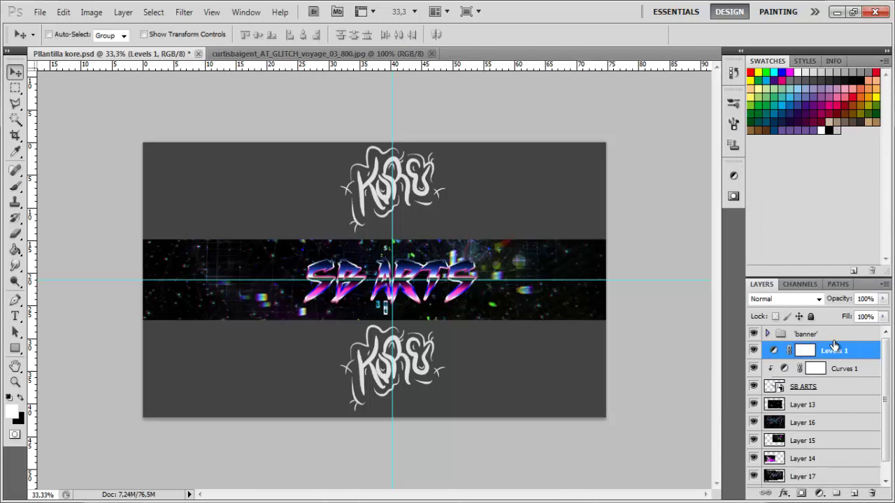
key(Delete)
Step: Add a Gradient Map adjustment layer and change the teal middle stop of its gradient to a neutral dark grey
click(820, 494)
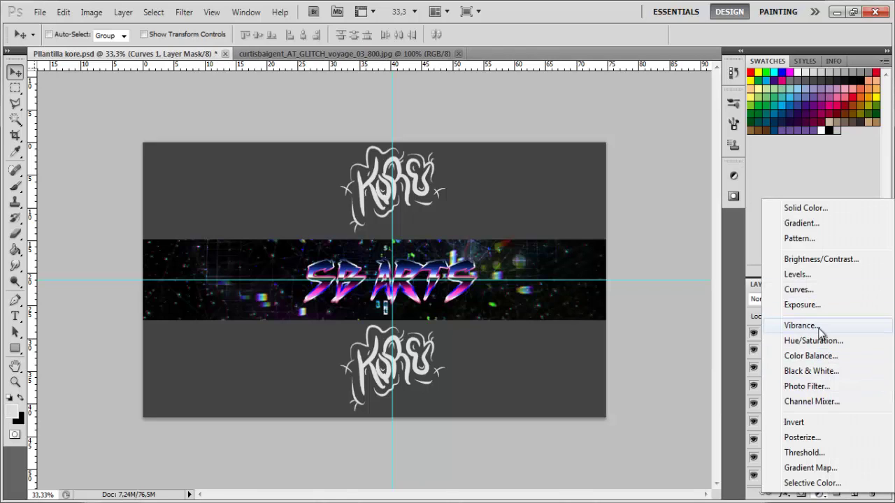
click(810, 468)
scroll(574, 106, down, 1)
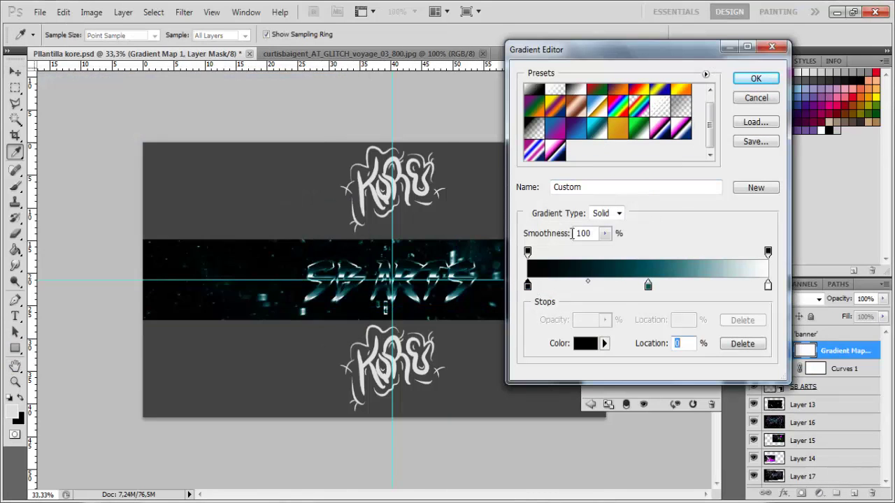
double_click(648, 286)
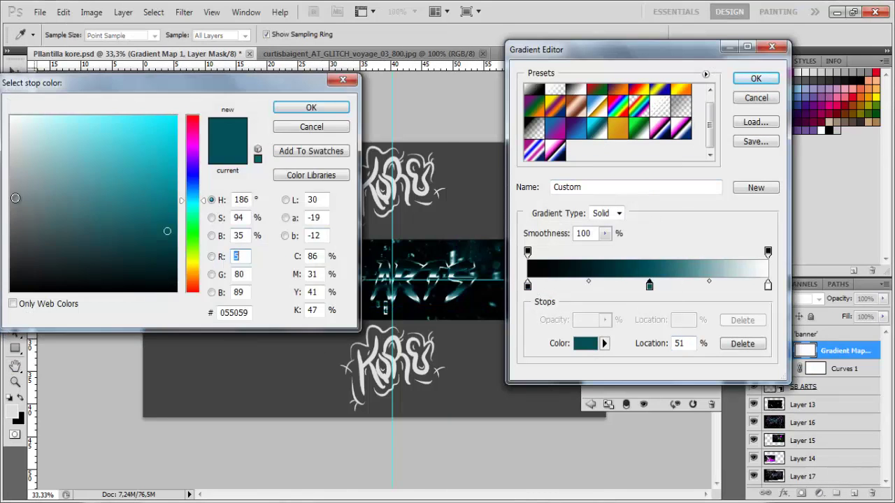
drag(15, 198, 9, 212)
click(290, 109)
click(755, 78)
Step: Clip the Gradient Map to the SB ARTS lettering beneath Curves 1 and lower its opacity to 24%
right_click(844, 344)
click(797, 174)
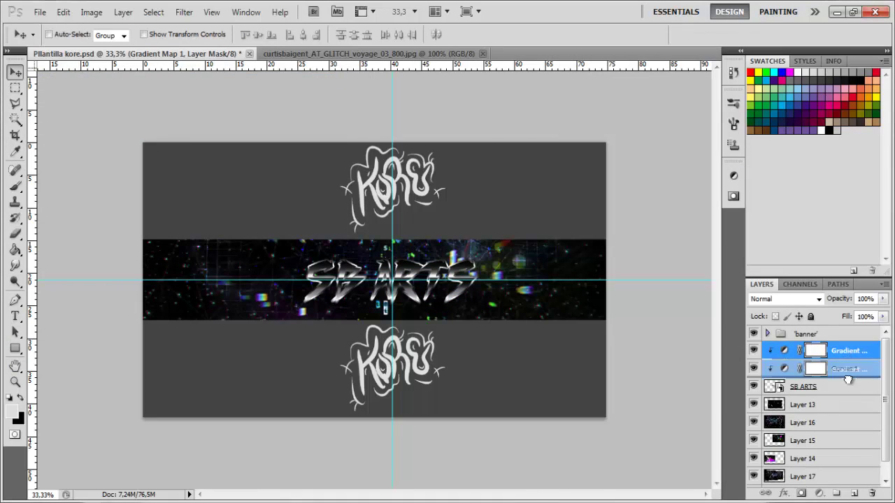
click(883, 298)
click(260, 176)
Step: Set the Gradient Map layer's blend mode to Hue and its opacity to 40%
click(783, 368)
click(819, 300)
click(776, 258)
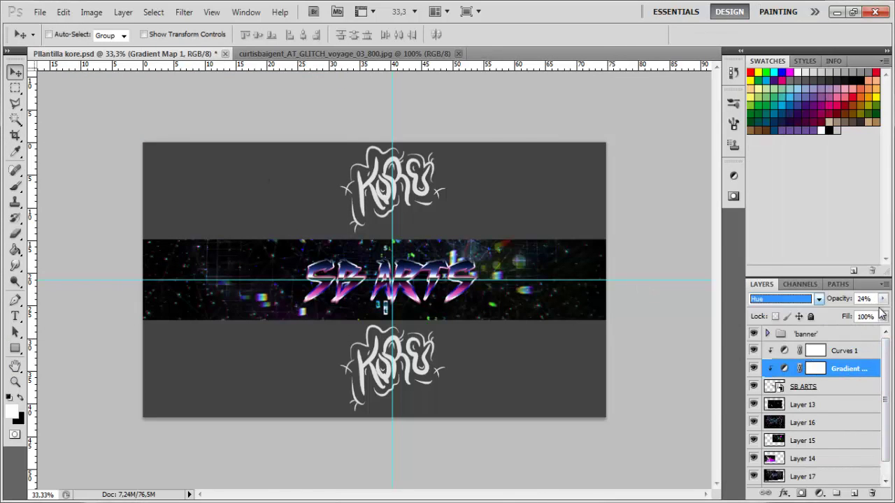
click(883, 298)
drag(832, 312, 883, 313)
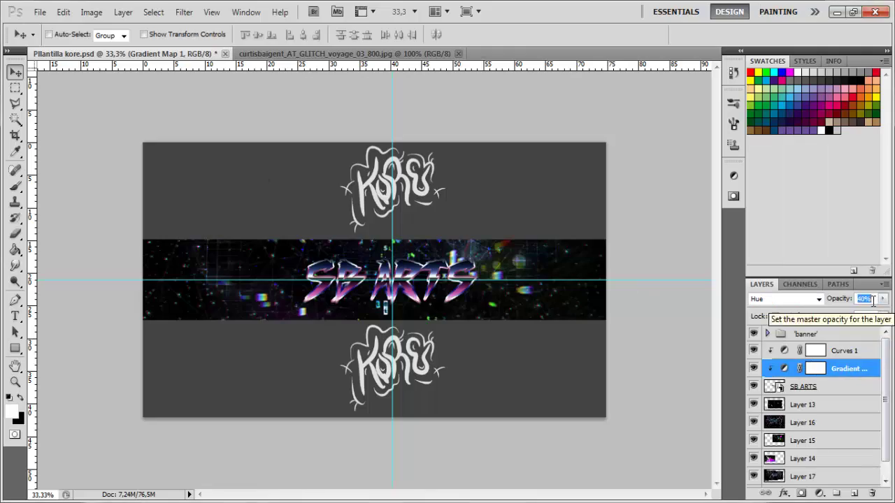